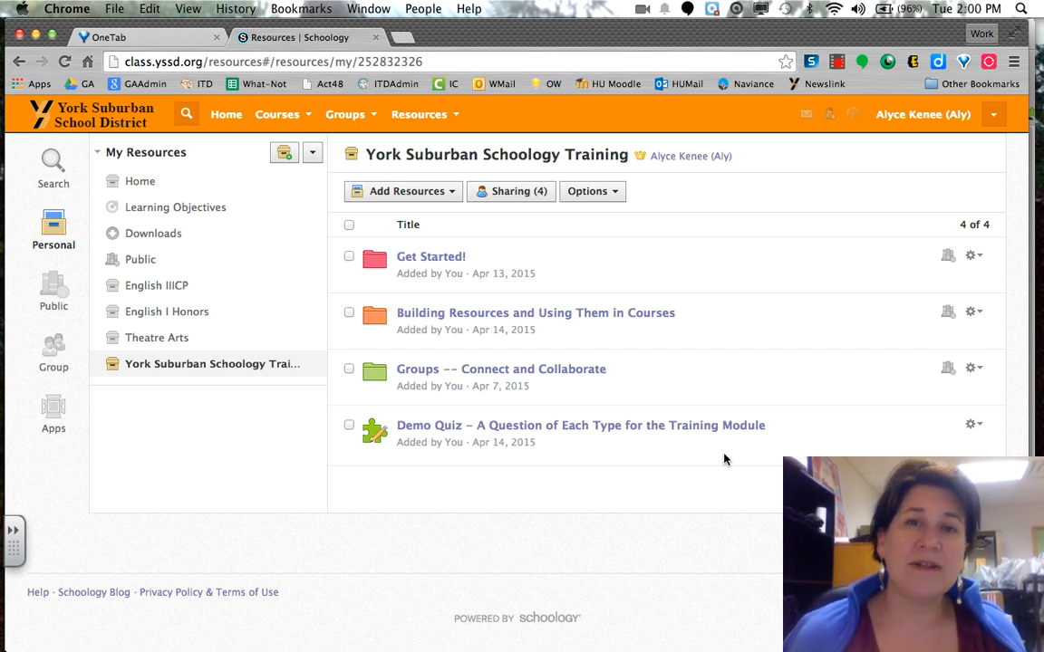
Open the grade setup page of the 9th Grade English: Section 1 course.
{"action": "left_click", "coordinate": [287, 116]}
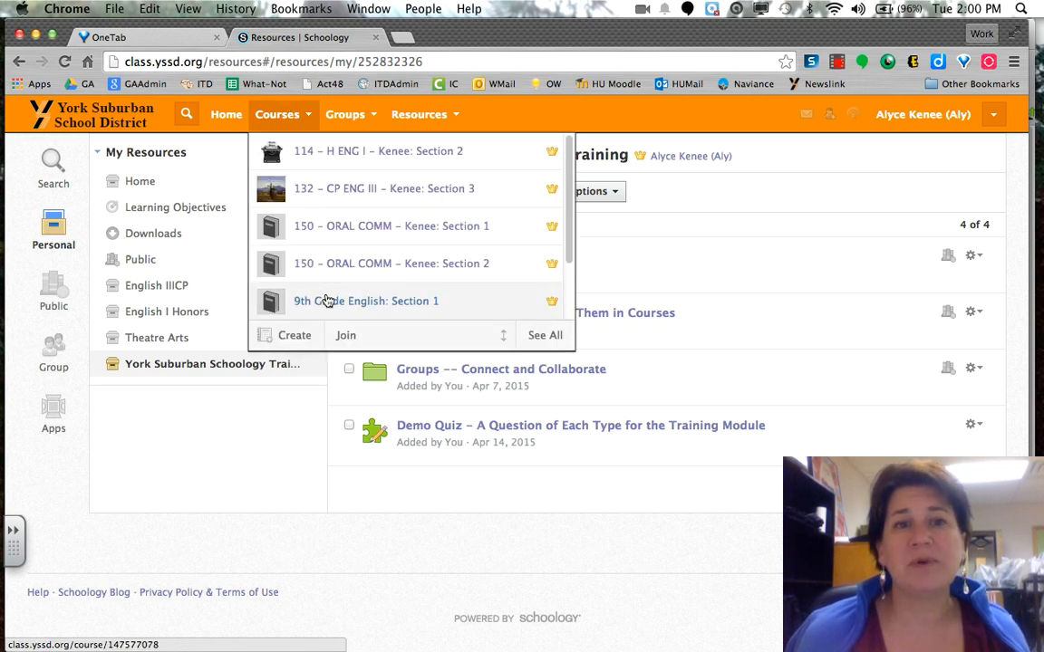
{"action": "left_click", "coordinate": [328, 301]}
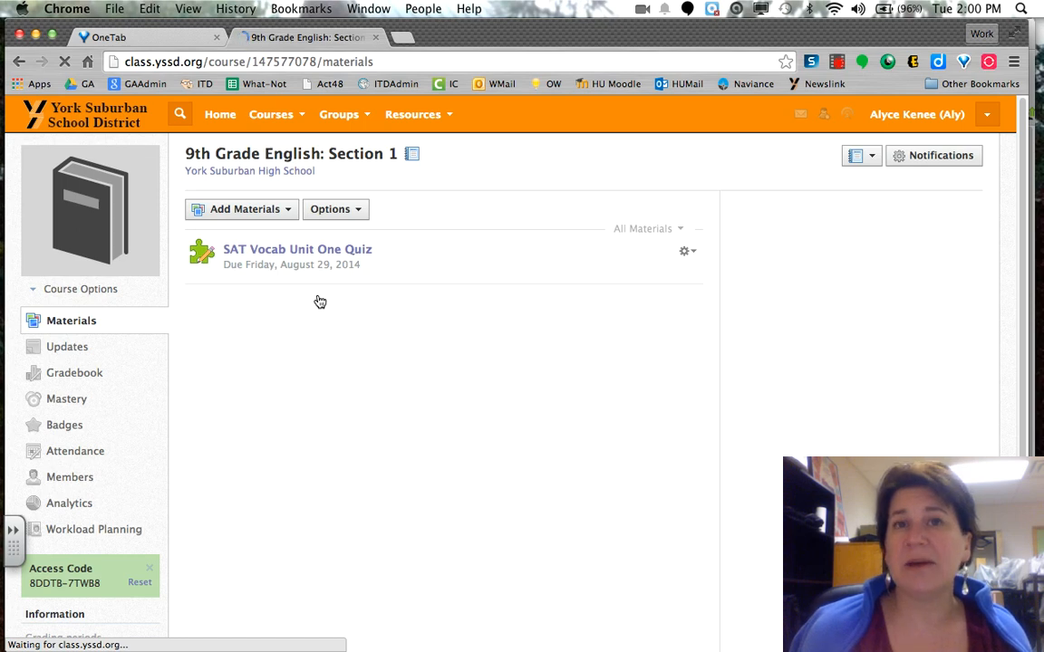
{"action": "left_click", "coordinate": [80, 374]}
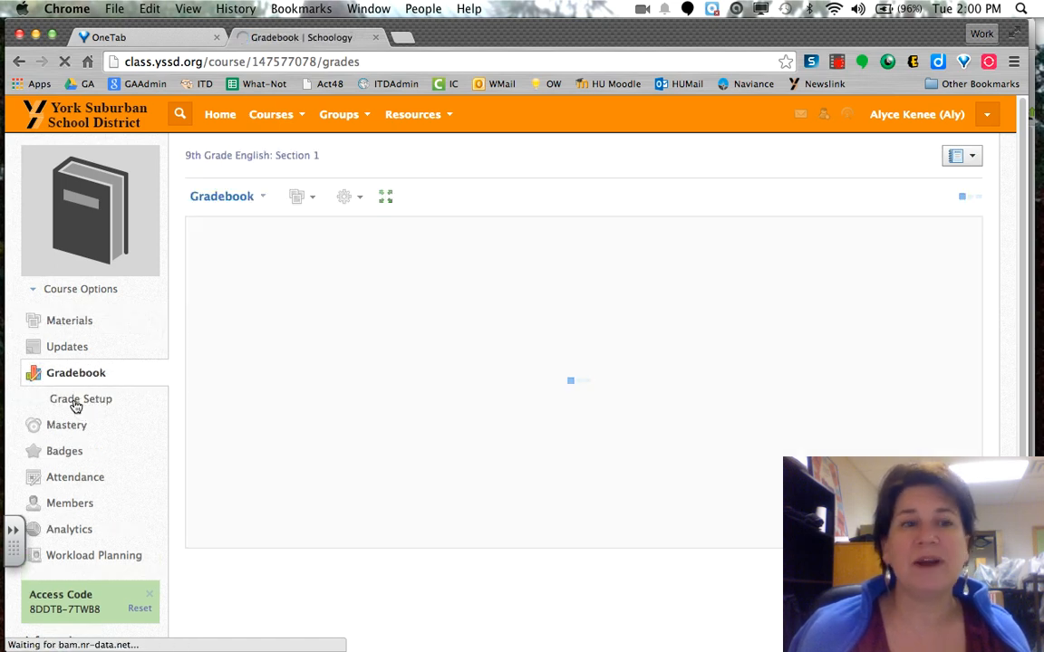
{"action": "left_click", "coordinate": [72, 402]}
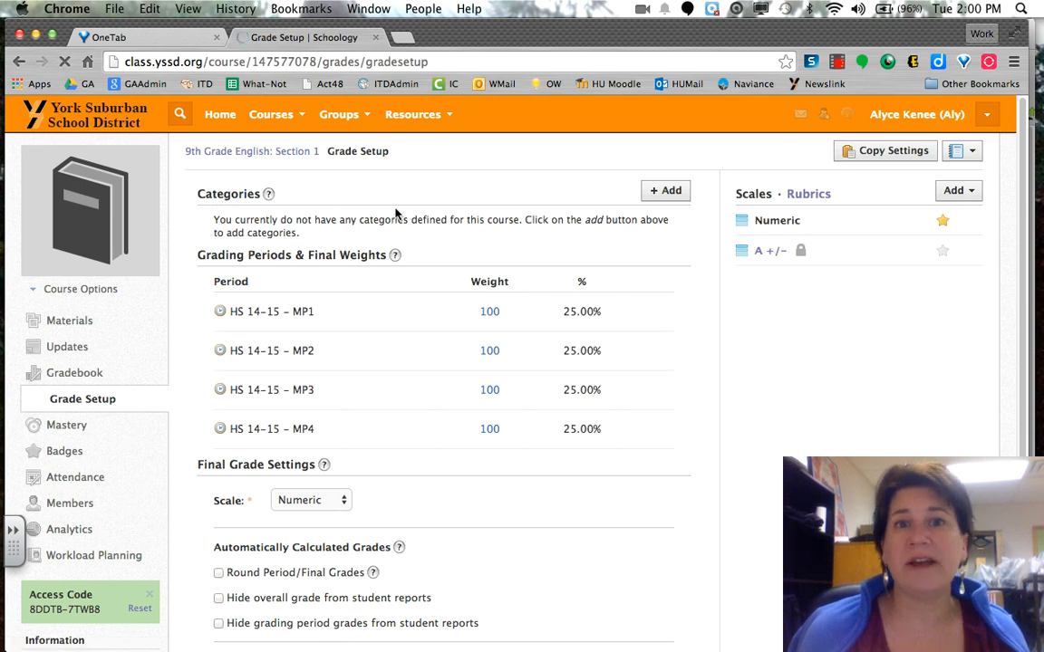
Create a grading category named Quiz/Test, calculated by total points with no lowest scores dropped.
{"action": "left_click", "coordinate": [672, 193]}
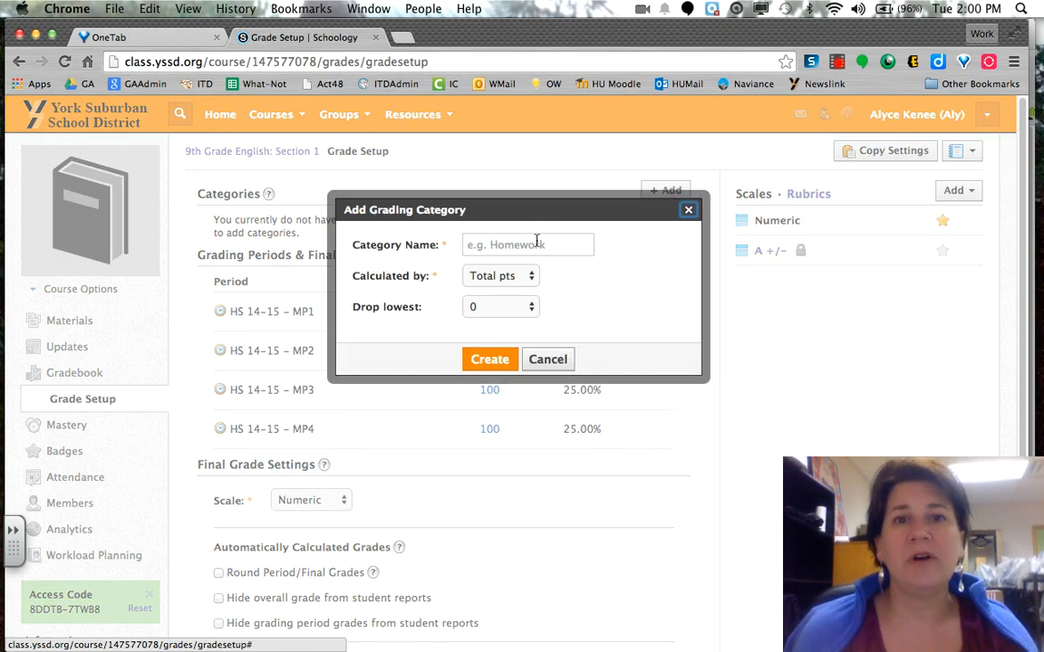
{"action": "left_click", "coordinate": [537, 242]}
{"action": "type", "text": "Quiz/"}
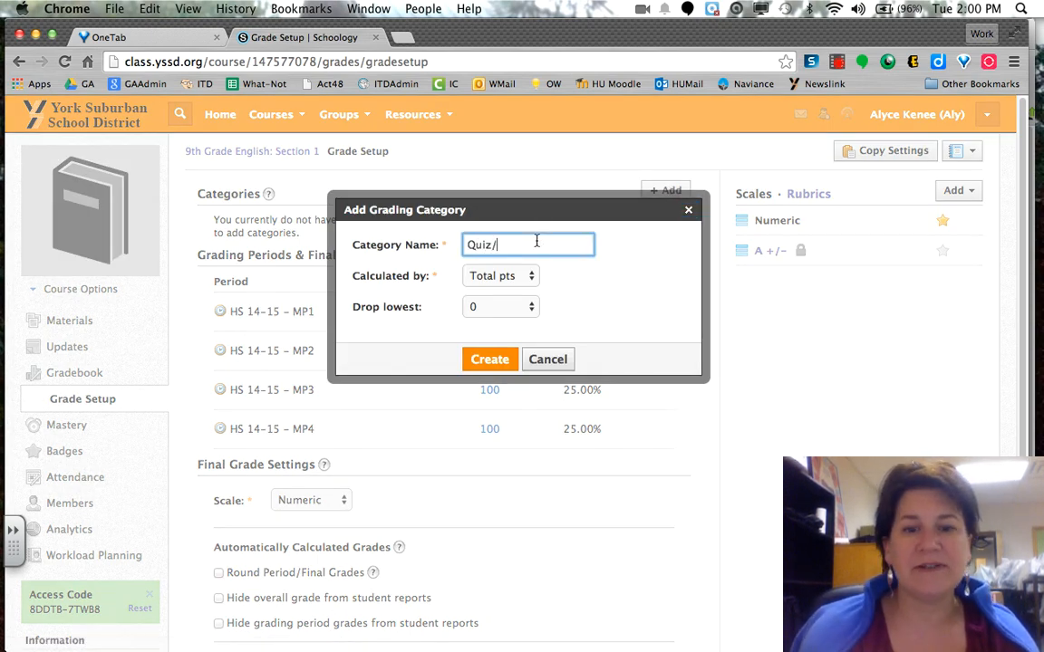
{"action": "type", "text": "Test"}
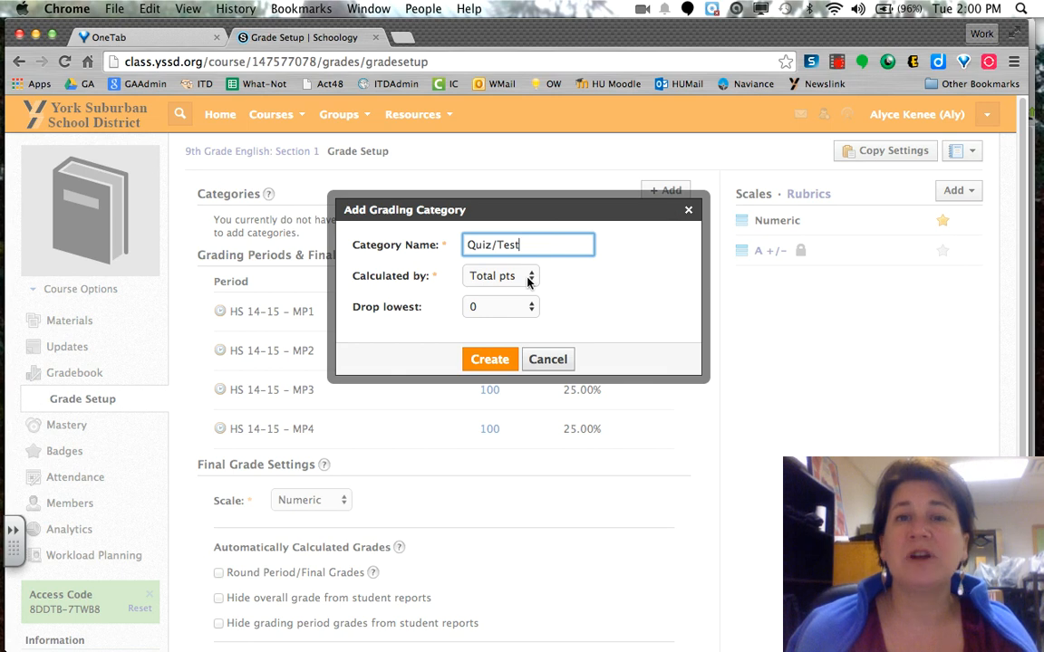
{"action": "left_click", "coordinate": [530, 277]}
{"action": "left_click", "coordinate": [531, 277]}
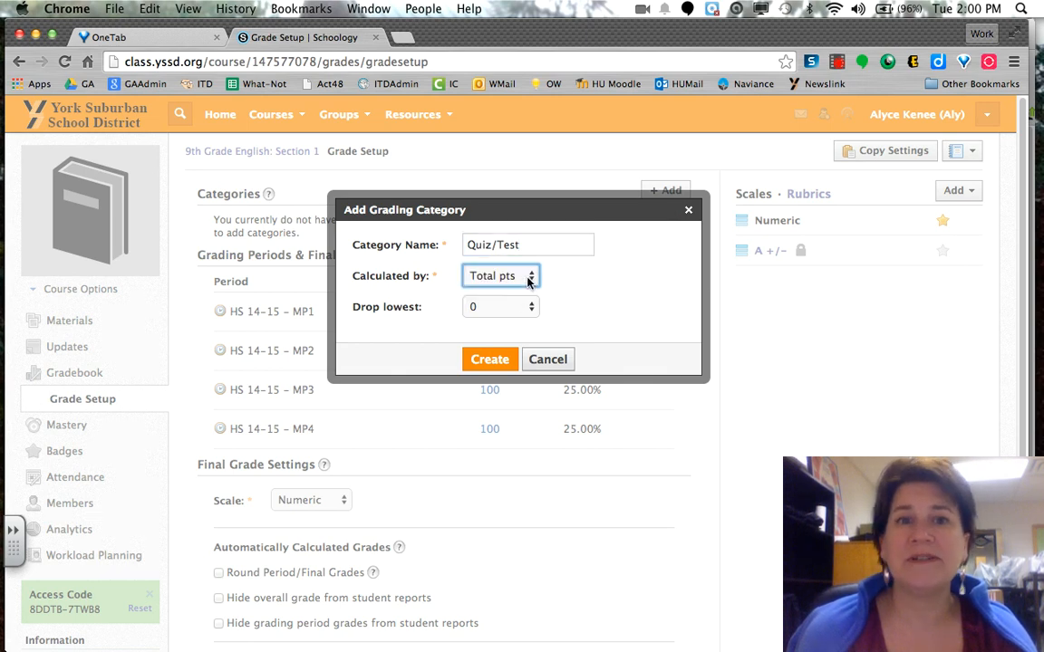
{"action": "left_click", "coordinate": [497, 360]}
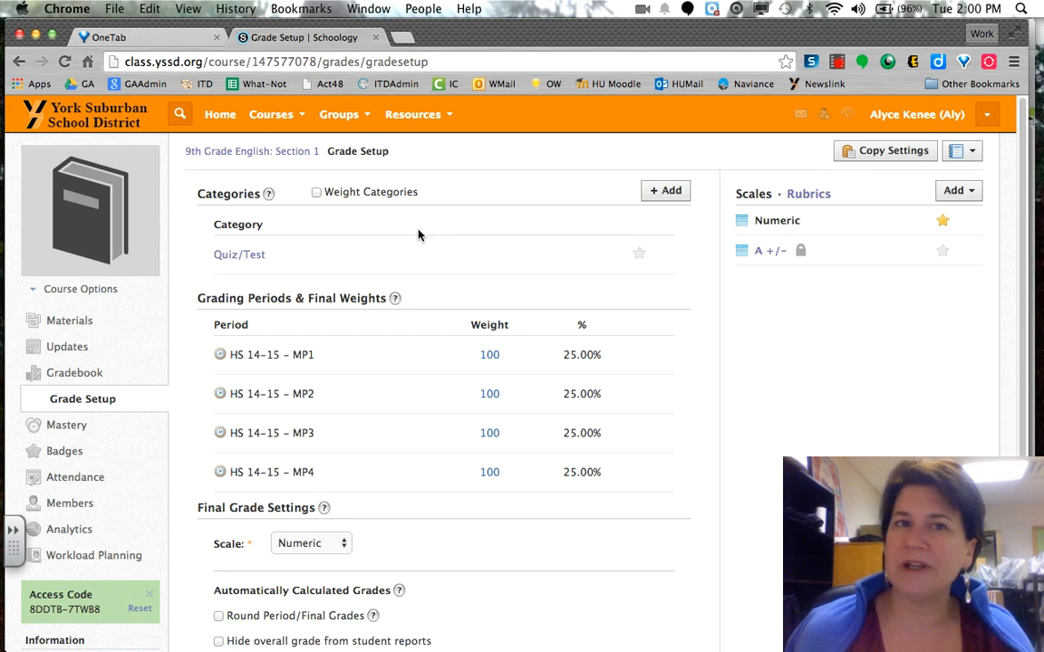
Create a second grading category named Essays, calculated by total points.
{"action": "left_click", "coordinate": [662, 191]}
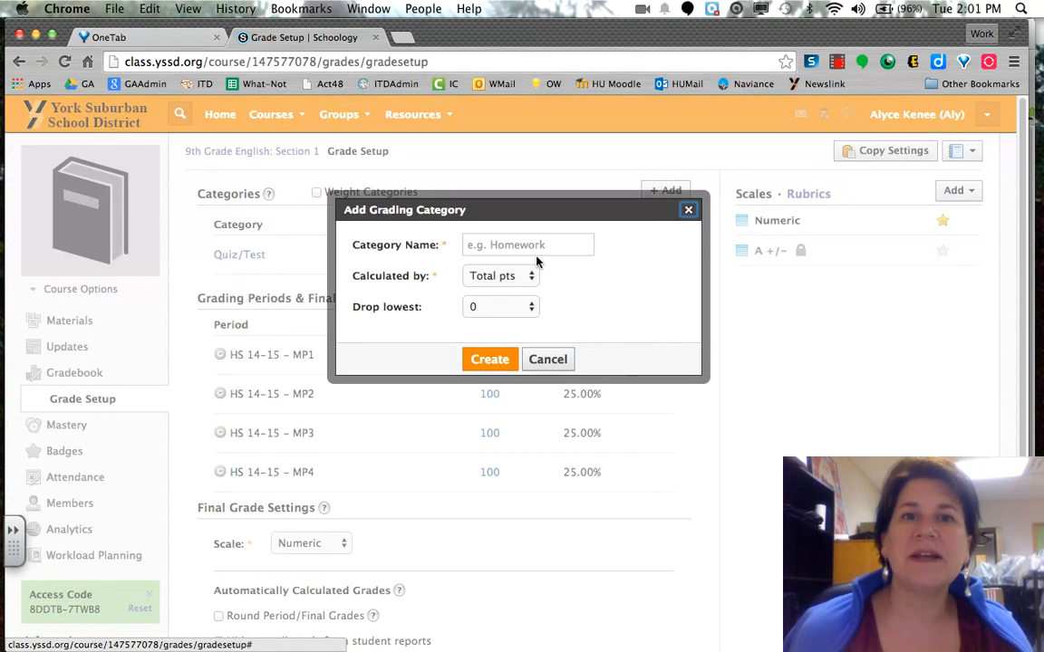
{"action": "left_click", "coordinate": [535, 245]}
{"action": "type", "text": "Essays"}
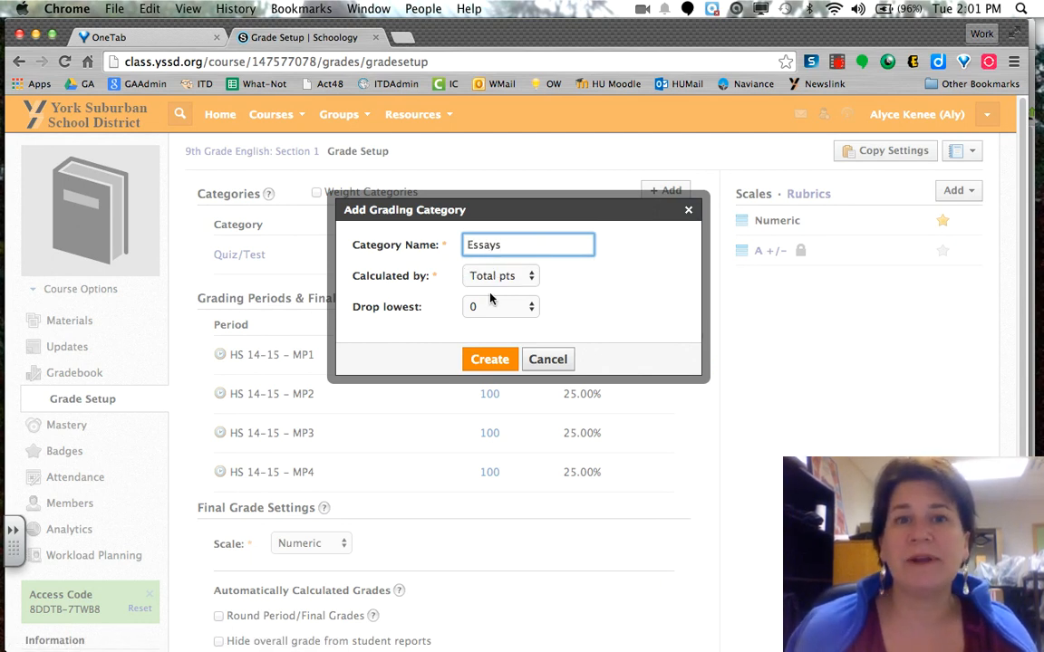
{"action": "left_click", "coordinate": [489, 360]}
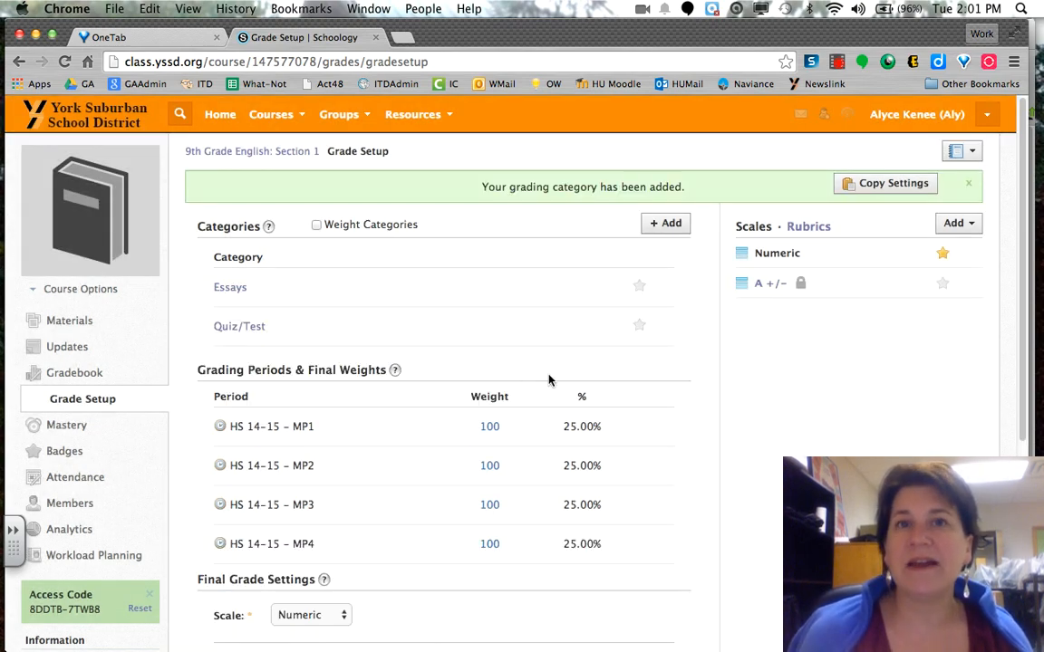
Save the course's grade setup changes.
{"action": "scroll", "coordinate": [548, 380], "scroll_direction": "down", "scroll_amount": 5}
{"action": "scroll", "coordinate": [549, 380], "scroll_direction": "down", "scroll_amount": 1}
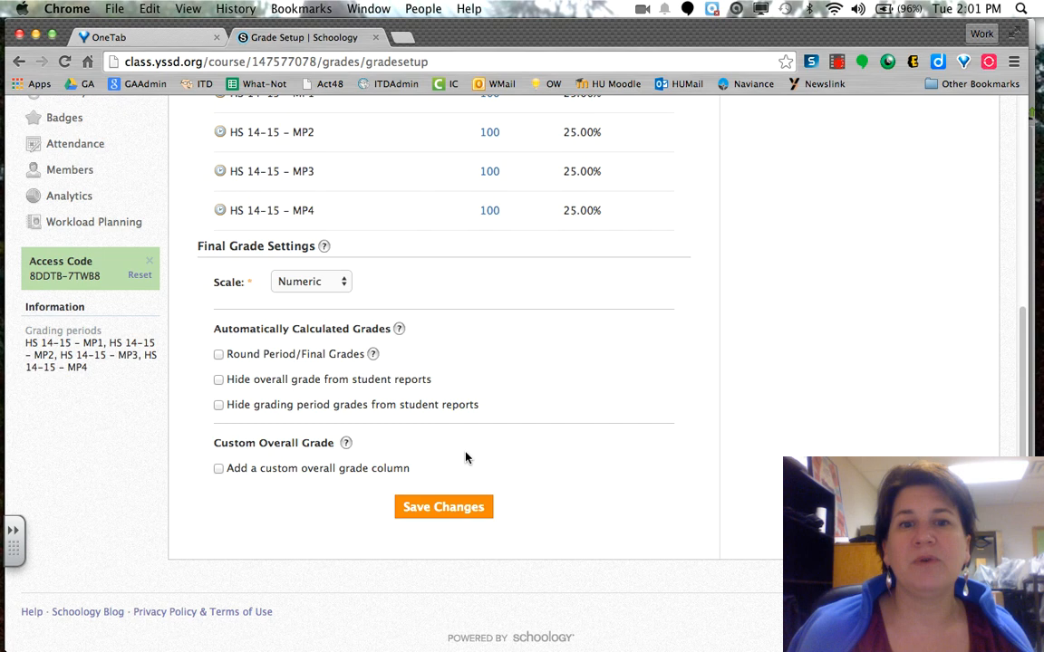
{"action": "left_click", "coordinate": [443, 508]}
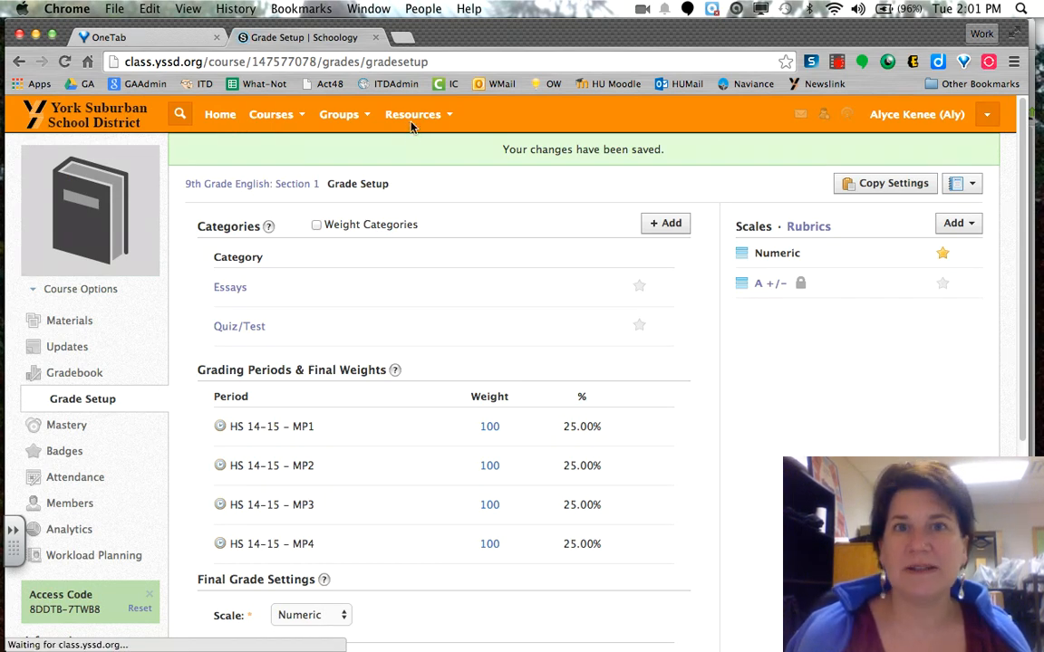
Open the York Suburban Schoology Training collection in the personal resources.
{"action": "left_click", "coordinate": [415, 116]}
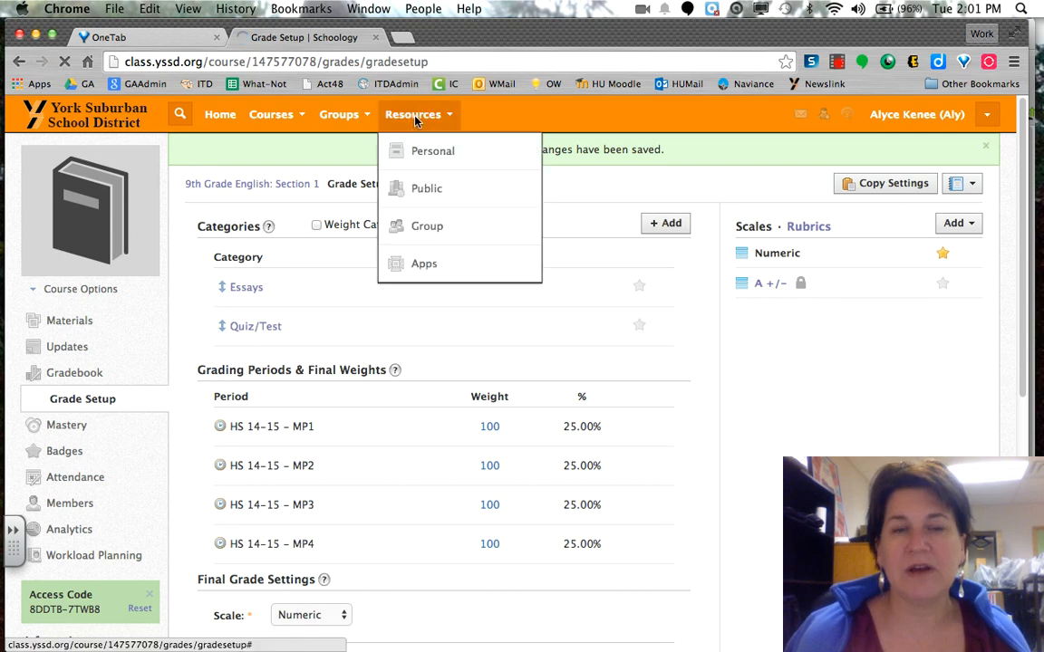
{"action": "left_click", "coordinate": [438, 154]}
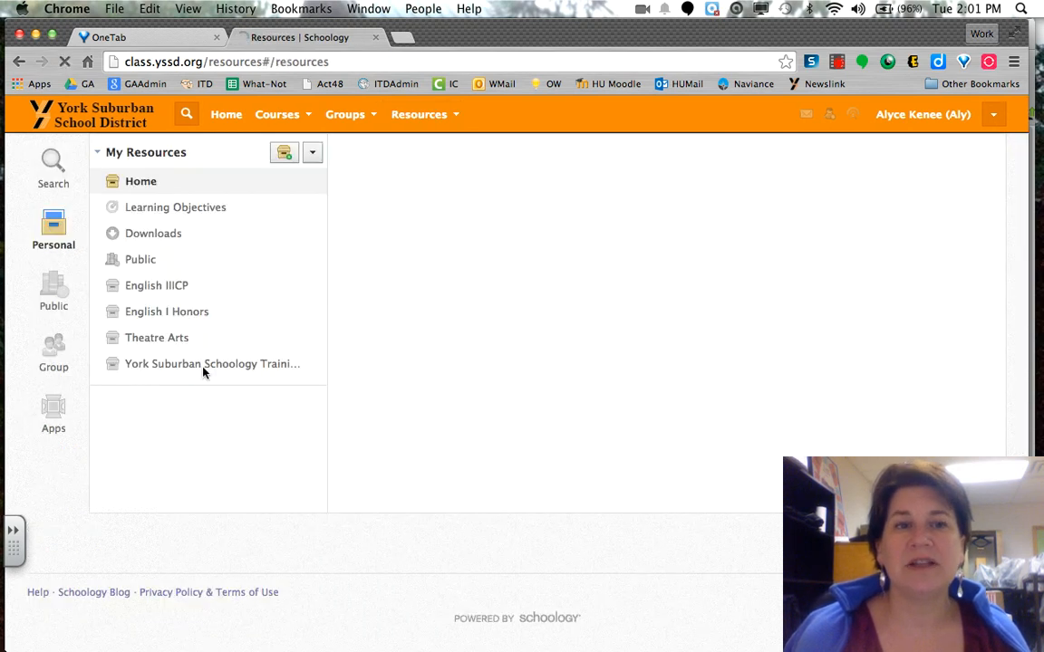
{"action": "left_click", "coordinate": [195, 367]}
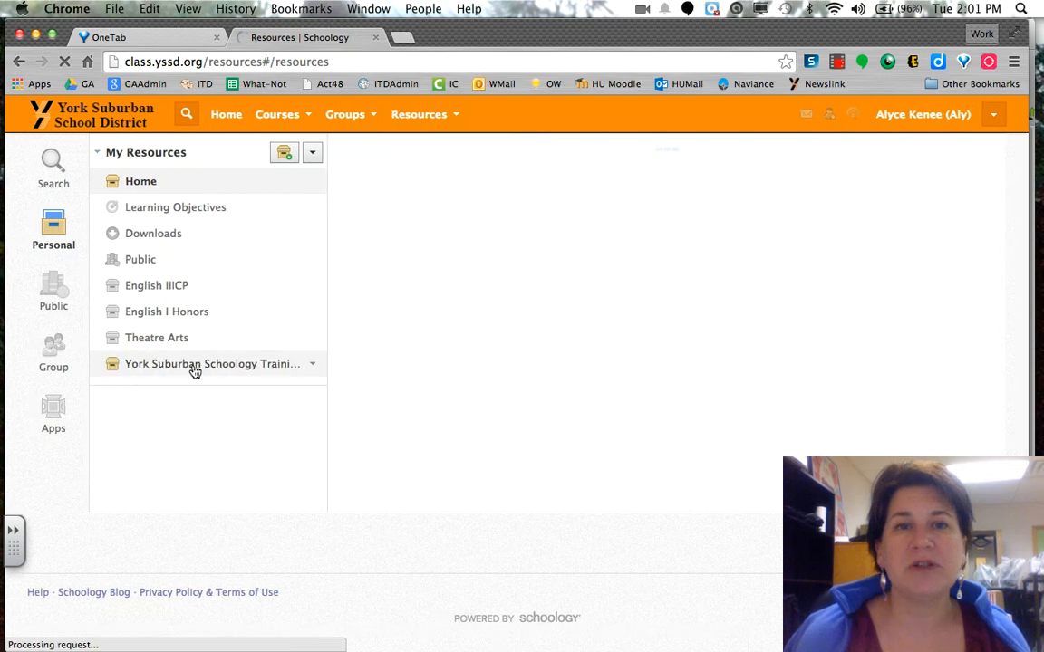
{"action": "left_click", "coordinate": [195, 367]}
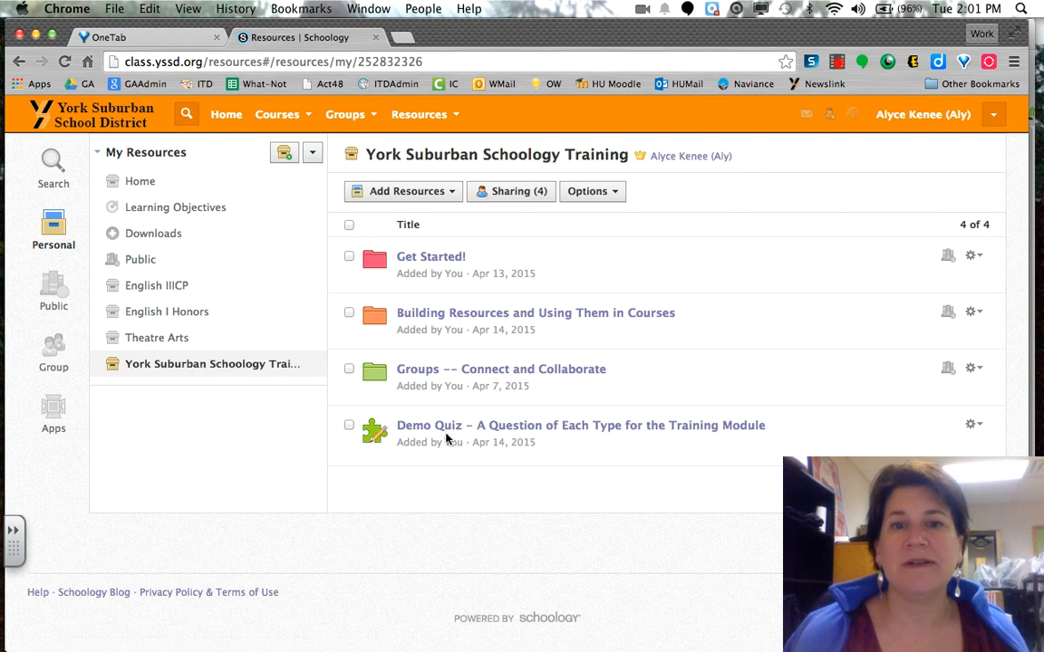
Start adding the Demo Quiz to a course, selecting 9th Grade English: Section 1 as the destination with the folder set to (None).
{"action": "left_click", "coordinate": [974, 426]}
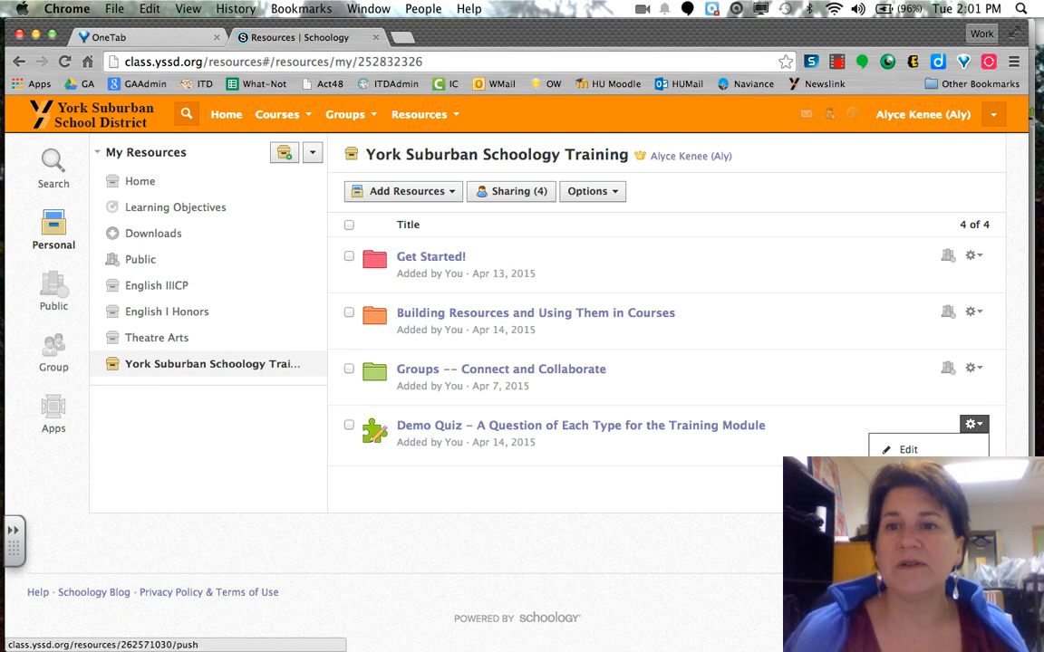
{"action": "left_click", "coordinate": [915, 490]}
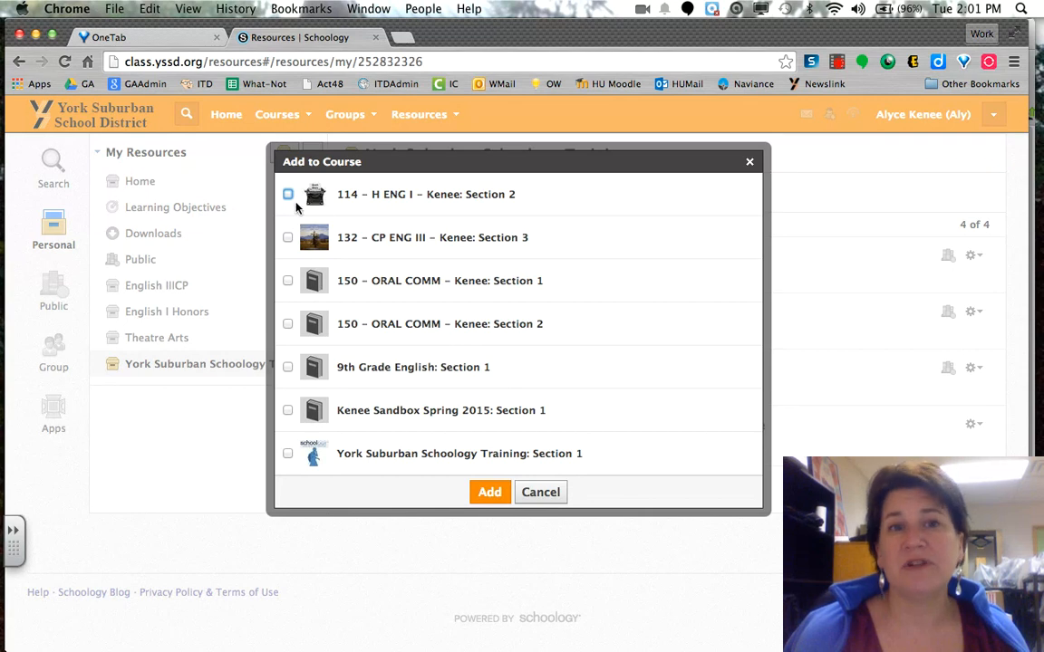
{"action": "left_click", "coordinate": [287, 367]}
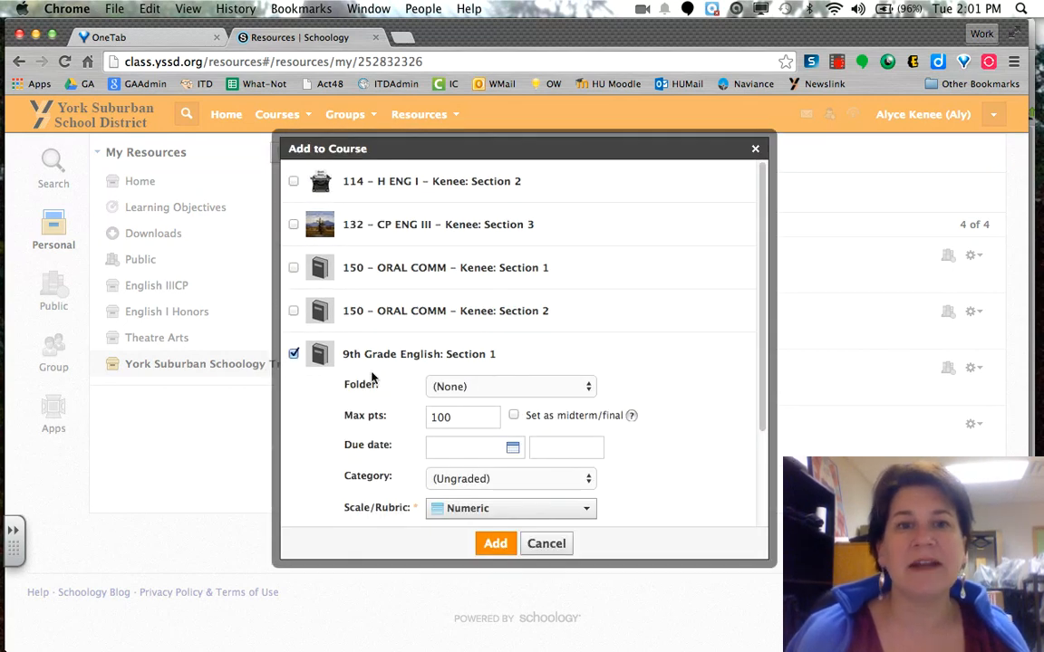
{"action": "left_click", "coordinate": [457, 387]}
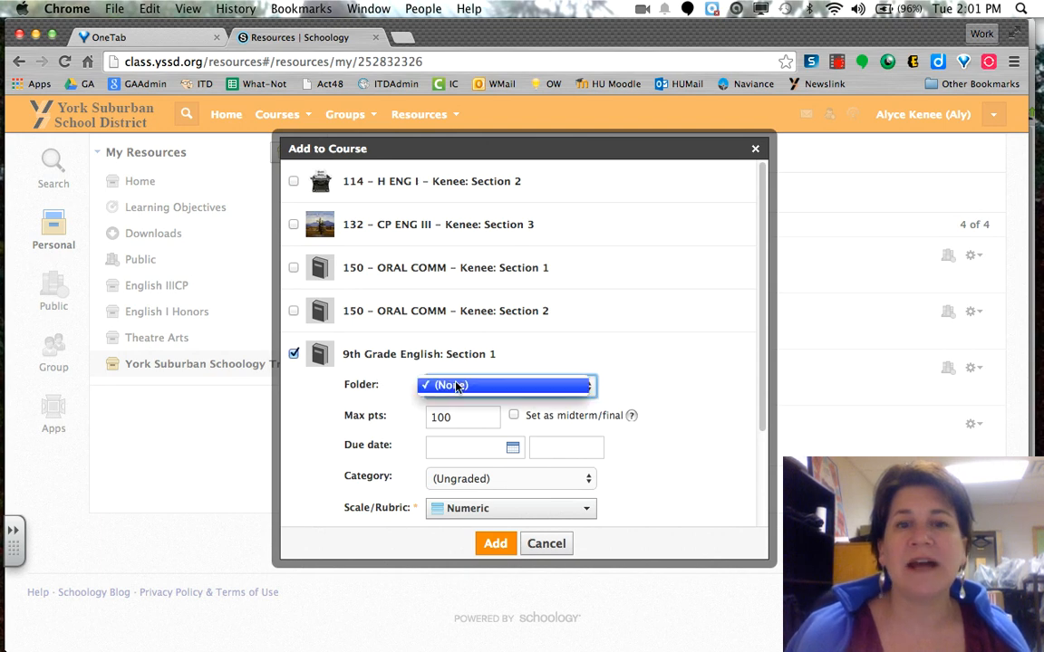
{"action": "left_click", "coordinate": [456, 385]}
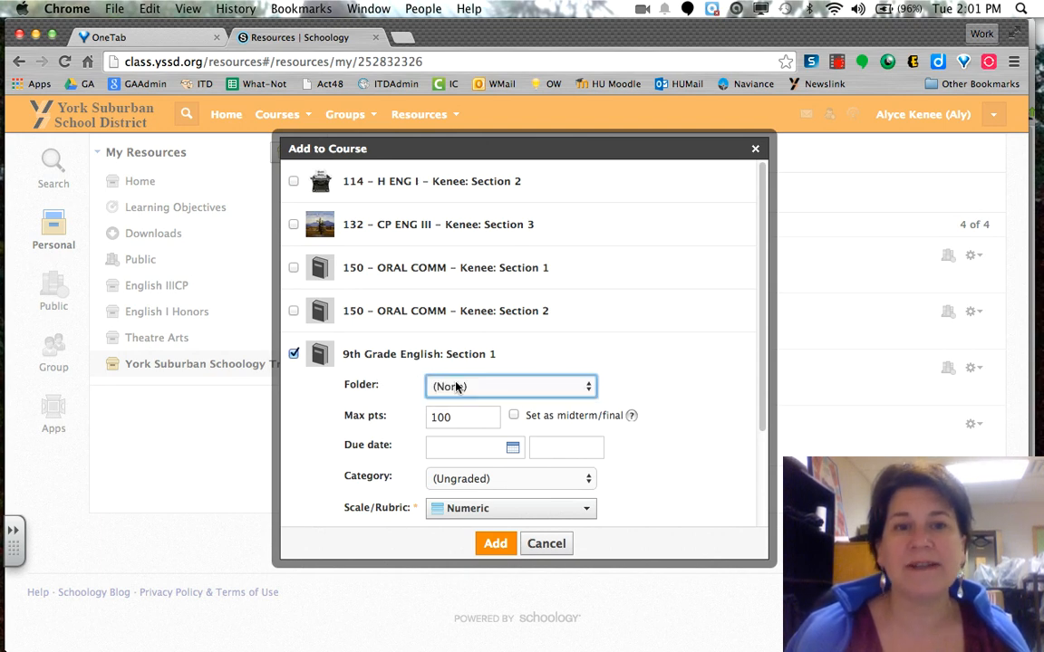
Set the quiz's due date to 4/15/15 and its grading category to Quiz/Test.
{"action": "left_click", "coordinate": [512, 451]}
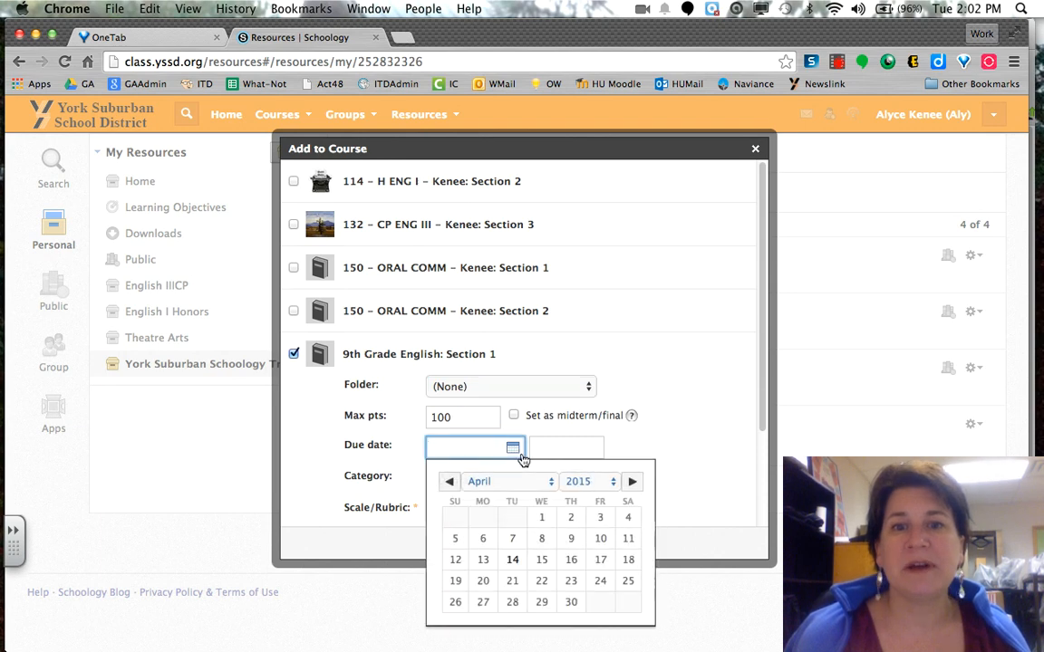
{"action": "left_click", "coordinate": [541, 560]}
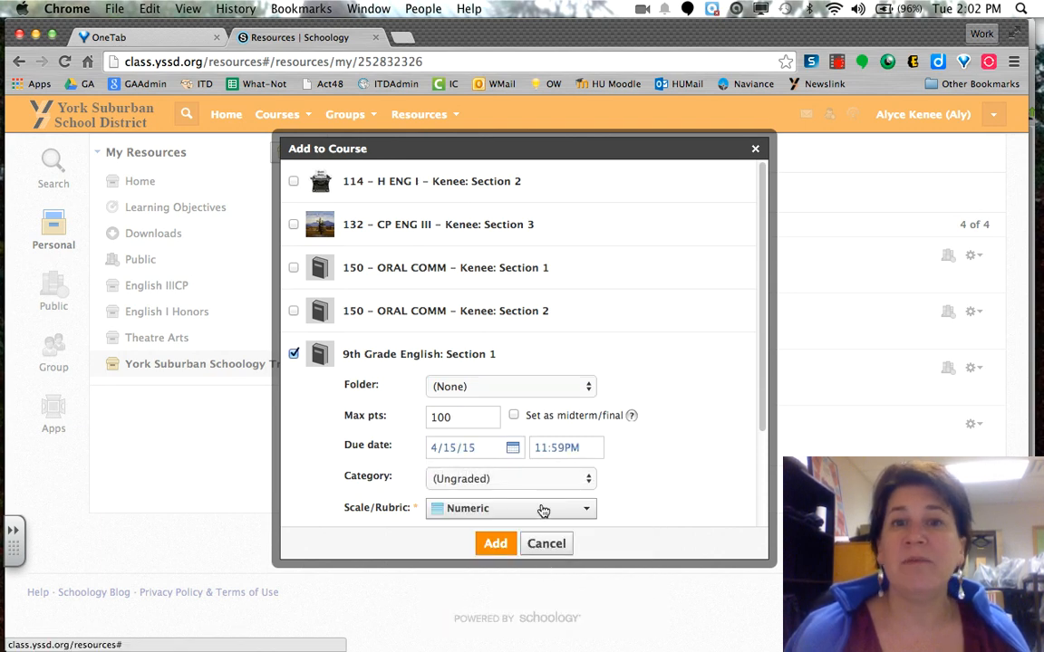
{"action": "left_click", "coordinate": [534, 484]}
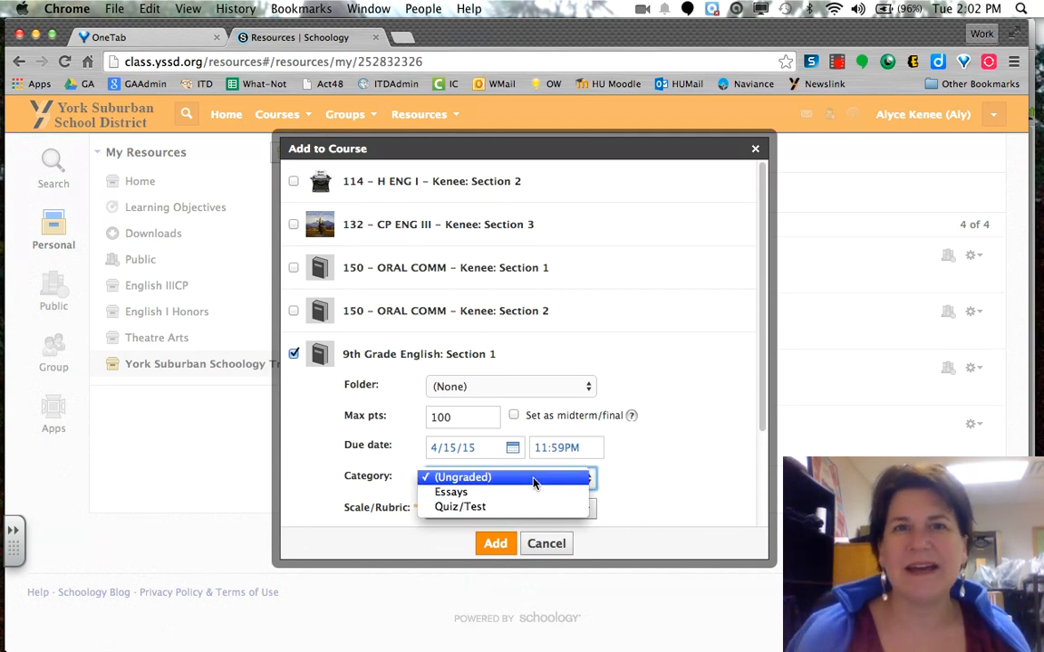
{"action": "left_click", "coordinate": [496, 507]}
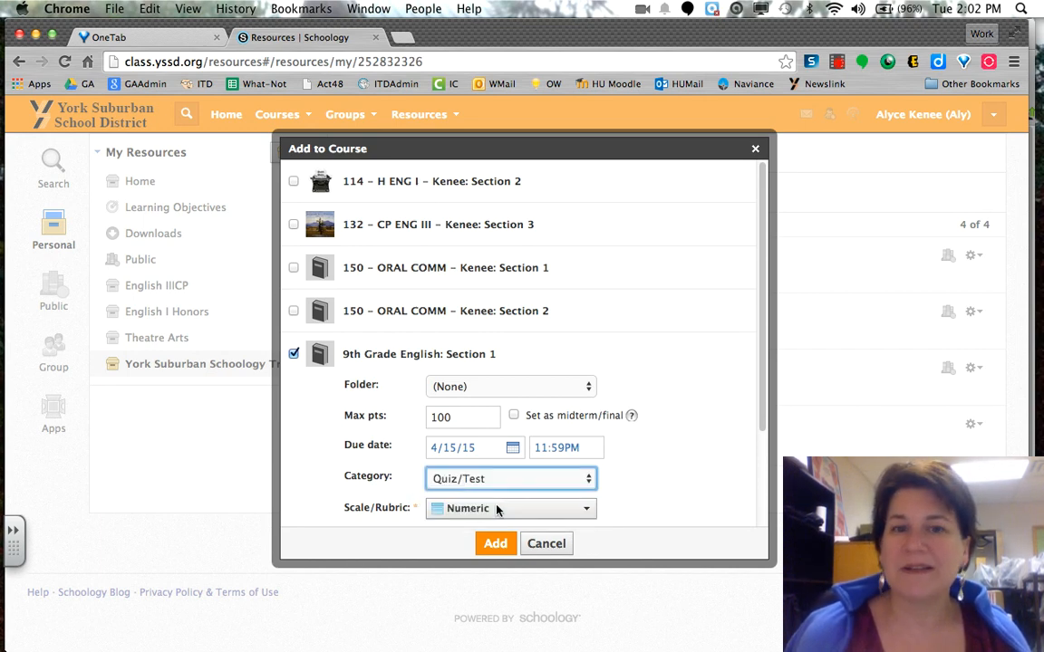
Choose the Numeric scale for the quiz and add it to the course.
{"action": "left_click", "coordinate": [497, 508]}
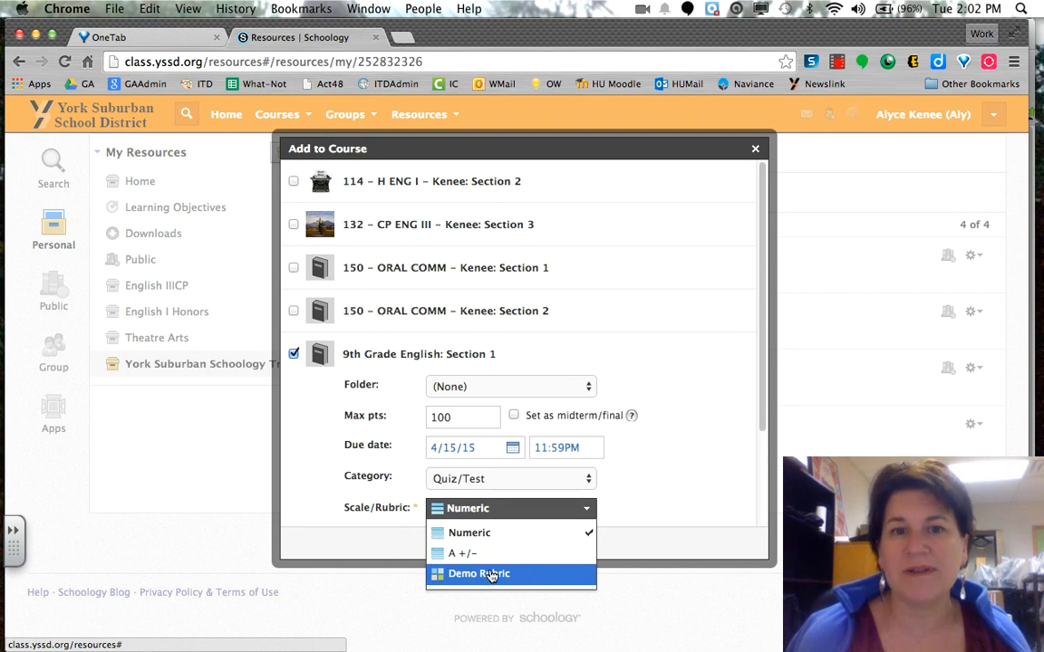
{"action": "left_click", "coordinate": [489, 535]}
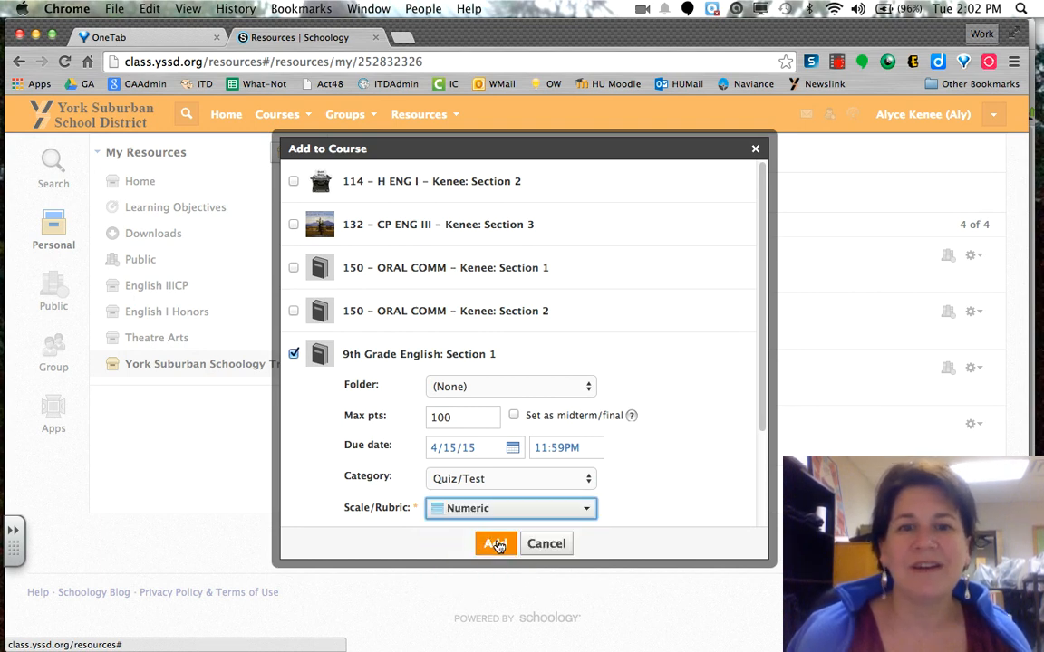
{"action": "left_click", "coordinate": [494, 542]}
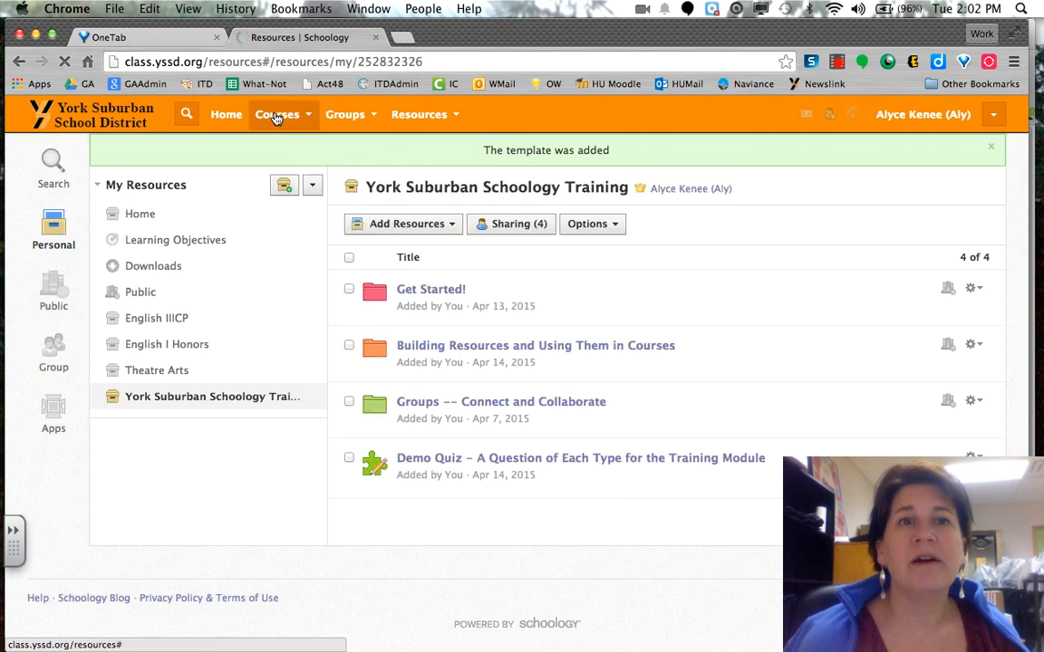
Open the 9th Grade English: Section 1 course materials to check for the added Demo Quiz.
{"action": "left_click", "coordinate": [277, 116]}
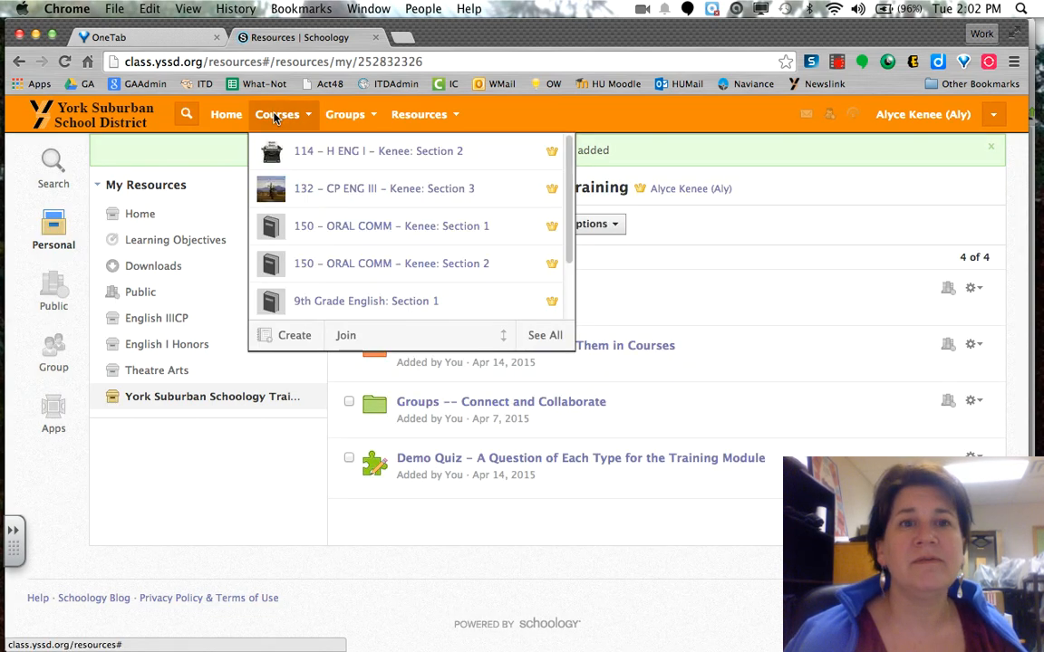
{"action": "left_click", "coordinate": [326, 308]}
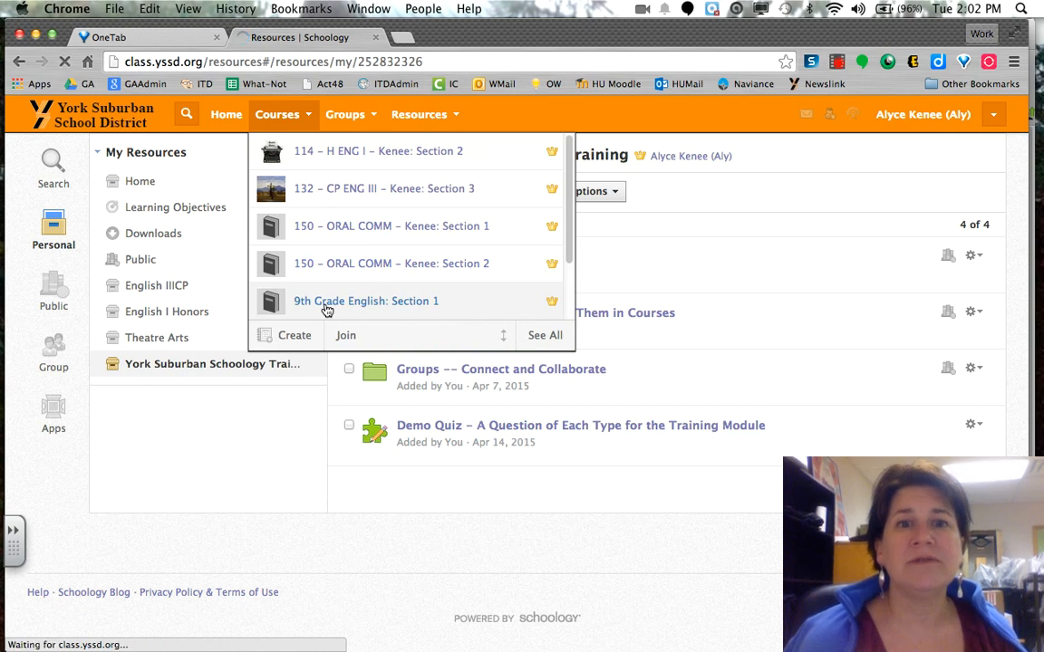
{"action": "left_click", "coordinate": [326, 308]}
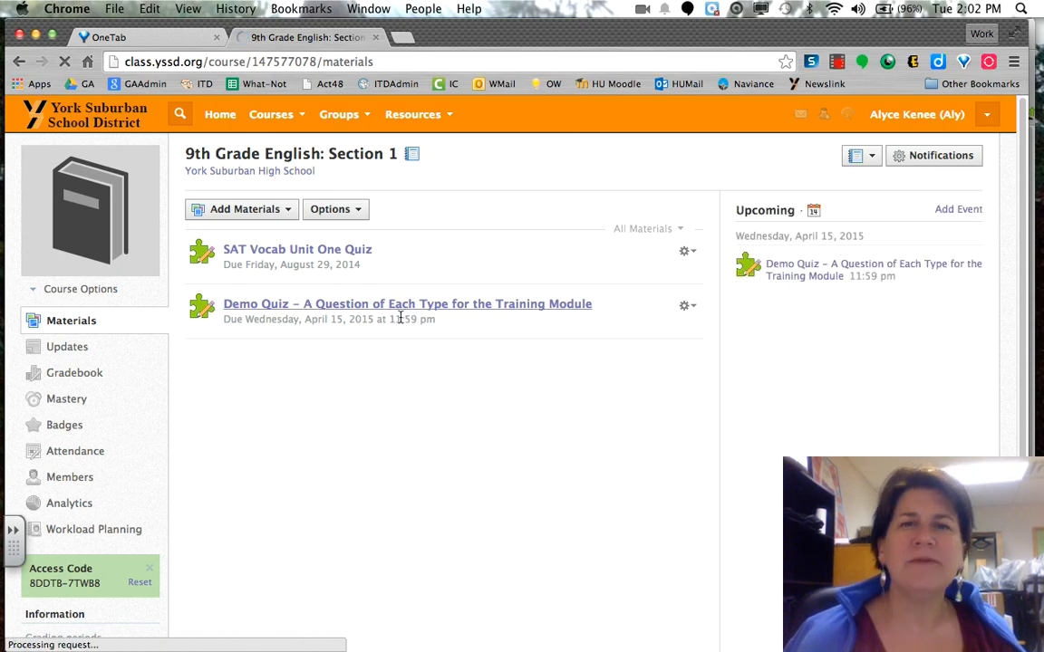
Switch to the Firefox window showing the student account's Schoology home page.
{"action": "key", "text": "ctrl+Up"}
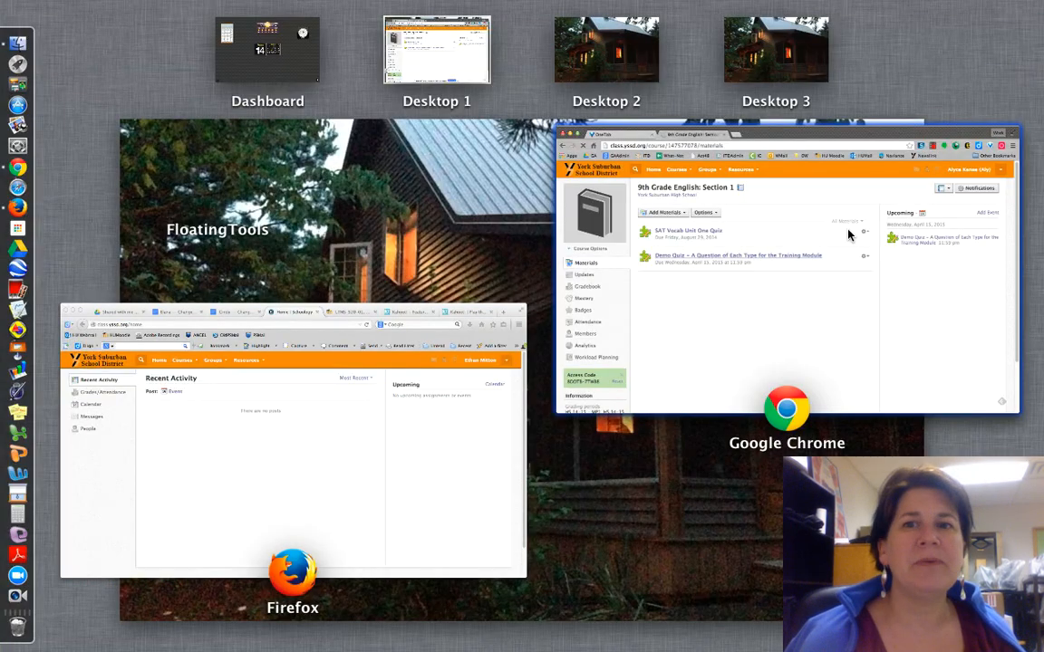
{"action": "left_click", "coordinate": [384, 443]}
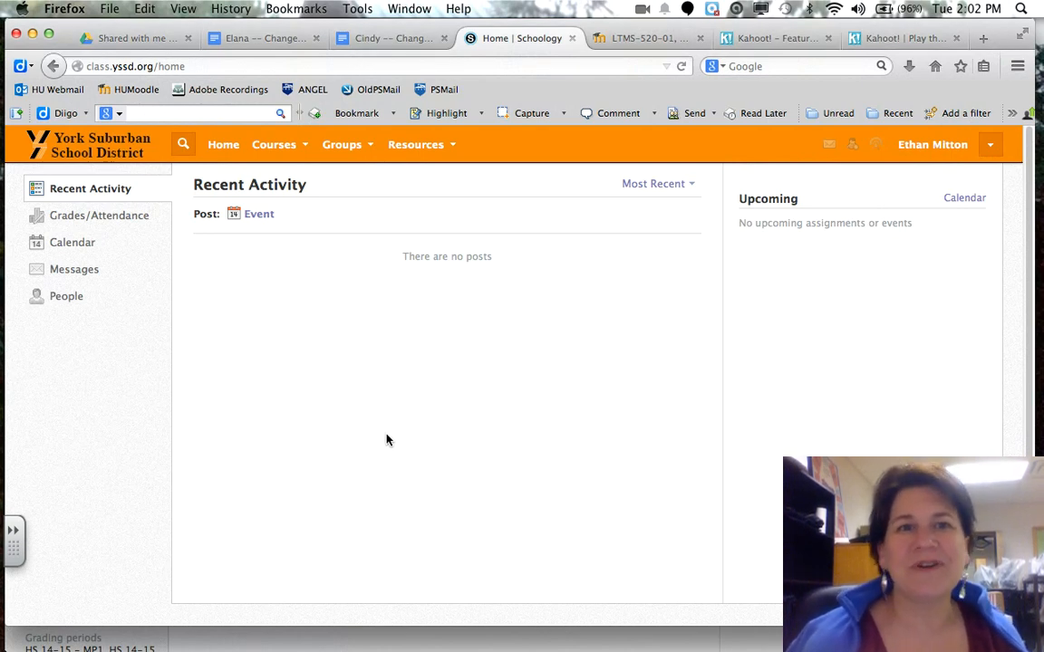
Open the Demo Quiz in the 9th Grade English: Section 1 course from the student account.
{"action": "left_click", "coordinate": [262, 148]}
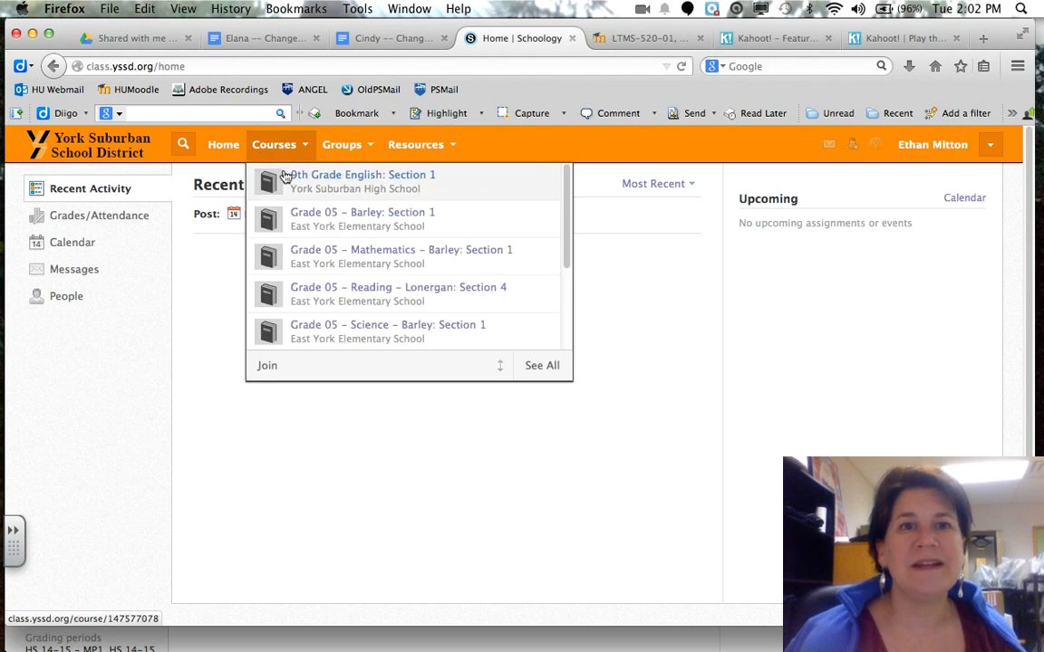
{"action": "left_click", "coordinate": [306, 179]}
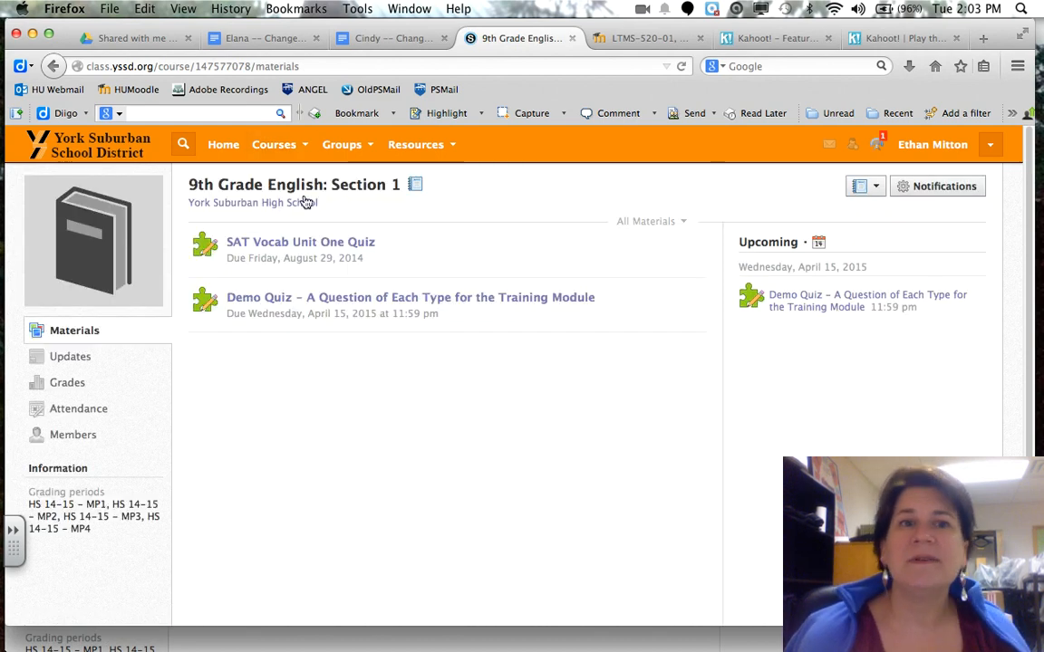
{"action": "left_click", "coordinate": [318, 298]}
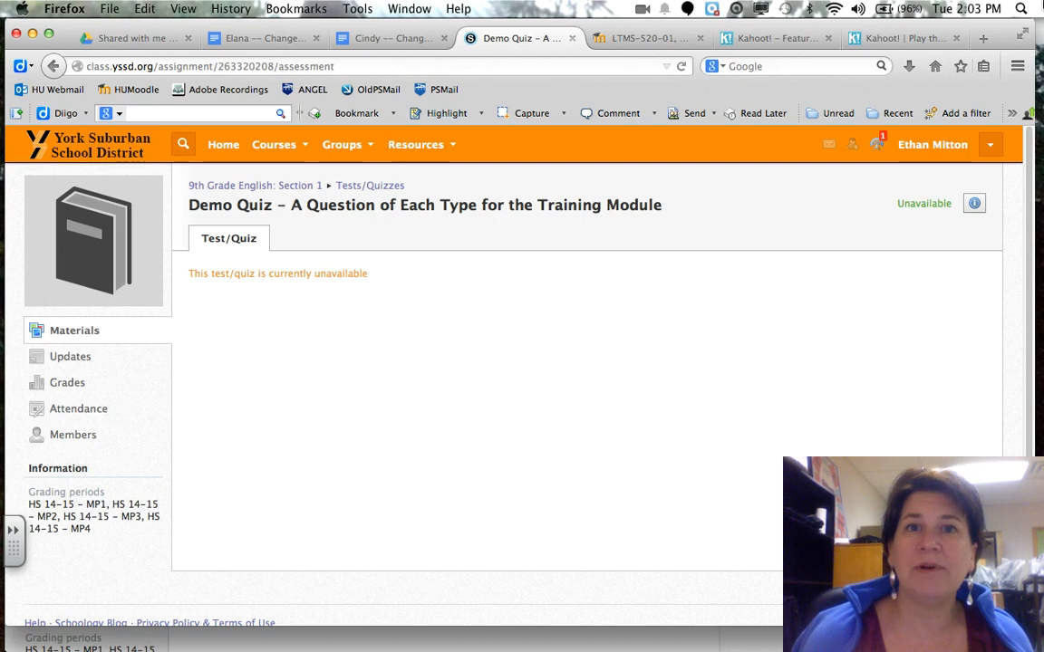
In the teacher account's Chrome window, set the Demo Quiz's availability to Available now and save the quiz settings.
{"action": "mouse_move", "coordinate": [1041, 7]}
{"action": "left_click", "coordinate": [436, 450]}
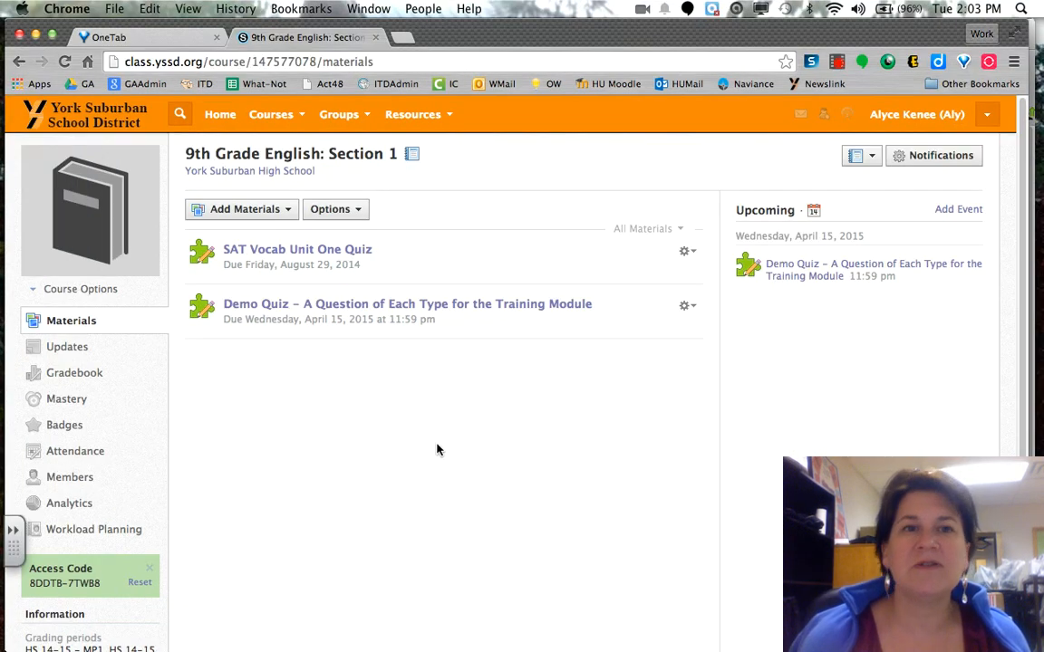
{"action": "left_click", "coordinate": [345, 308]}
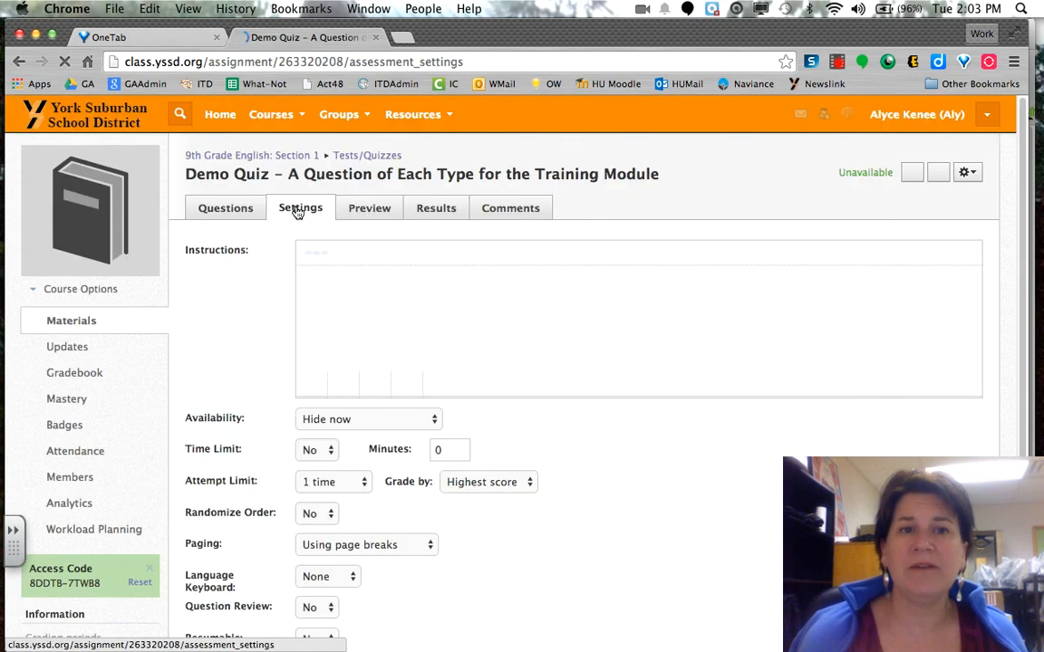
{"action": "left_click", "coordinate": [384, 423]}
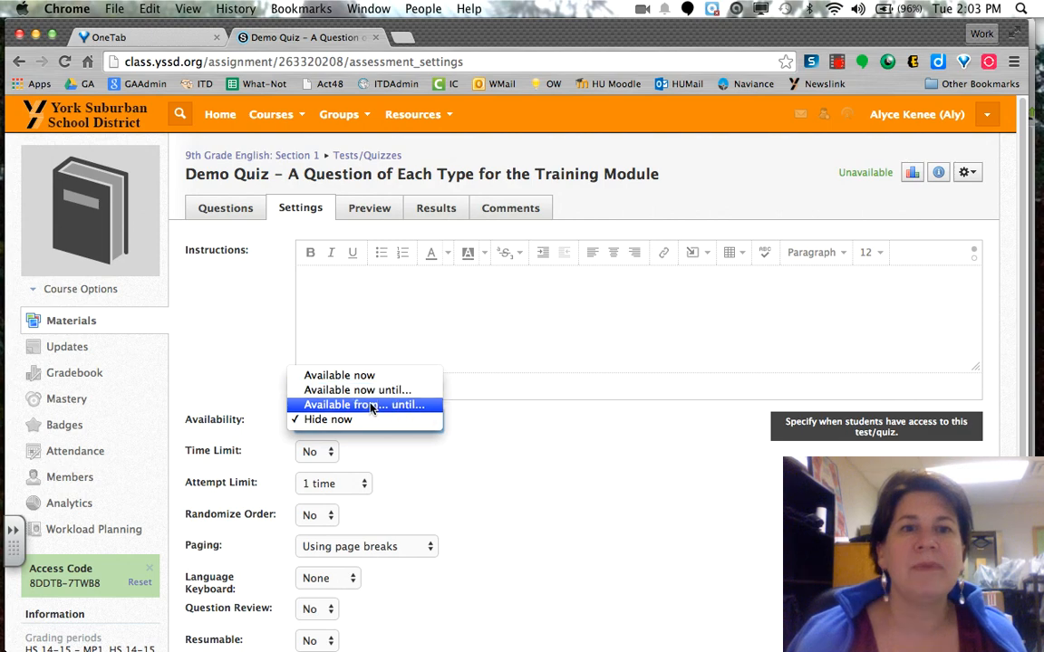
{"action": "left_click", "coordinate": [368, 381]}
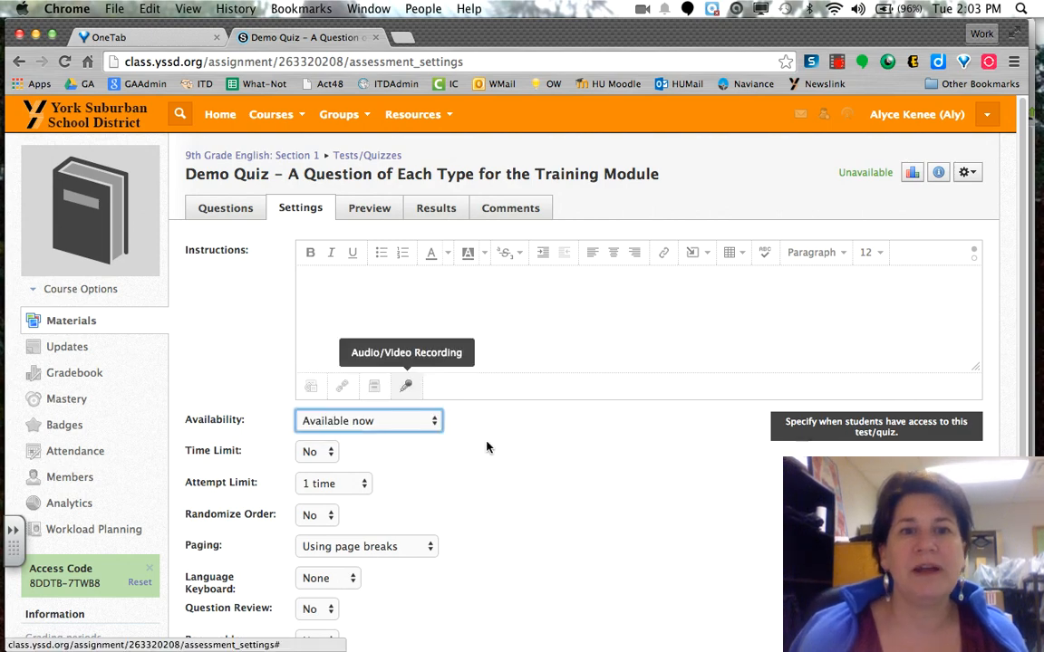
{"action": "scroll", "coordinate": [487, 445], "scroll_direction": "down", "scroll_amount": 5}
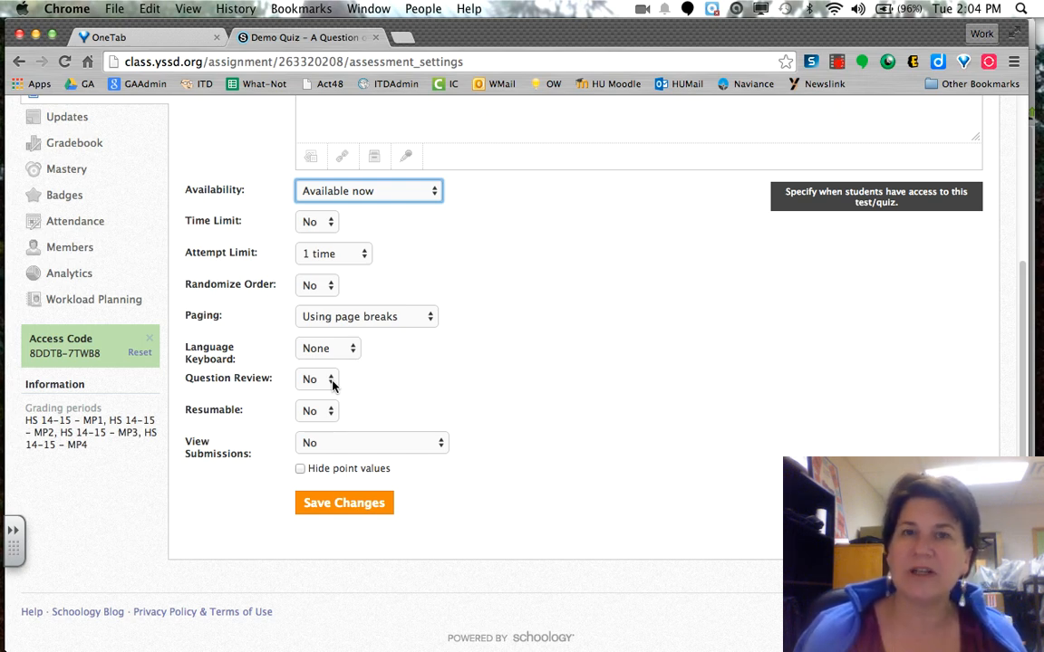
{"action": "left_click", "coordinate": [334, 507]}
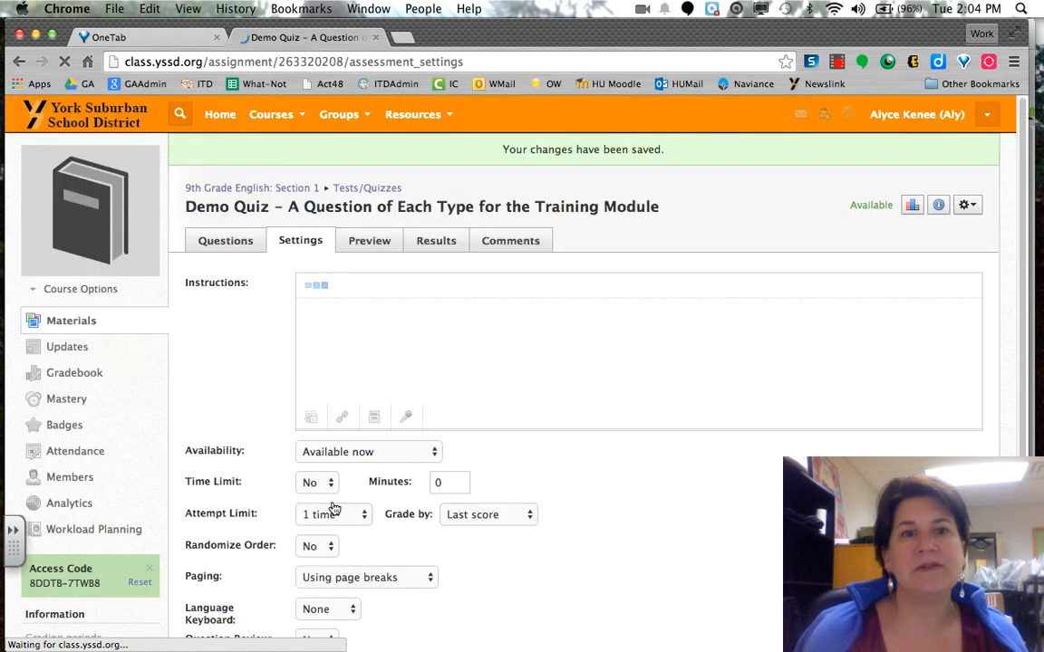
Switch to the student account's Firefox window and begin the Demo Quiz.
{"action": "mouse_move", "coordinate": [1041, 5]}
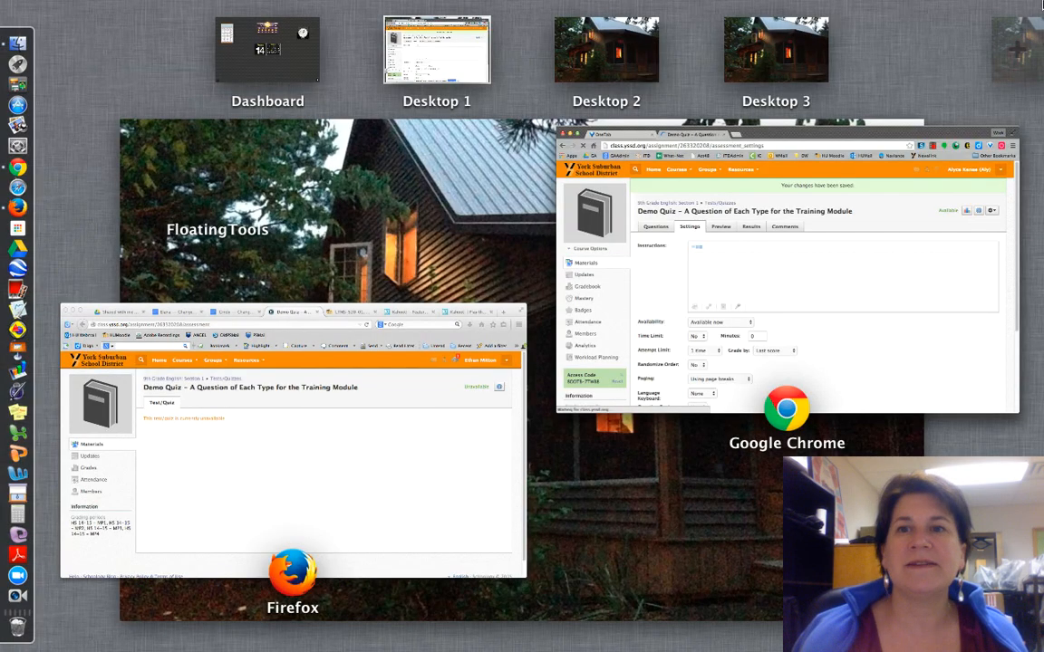
{"action": "left_click", "coordinate": [396, 467]}
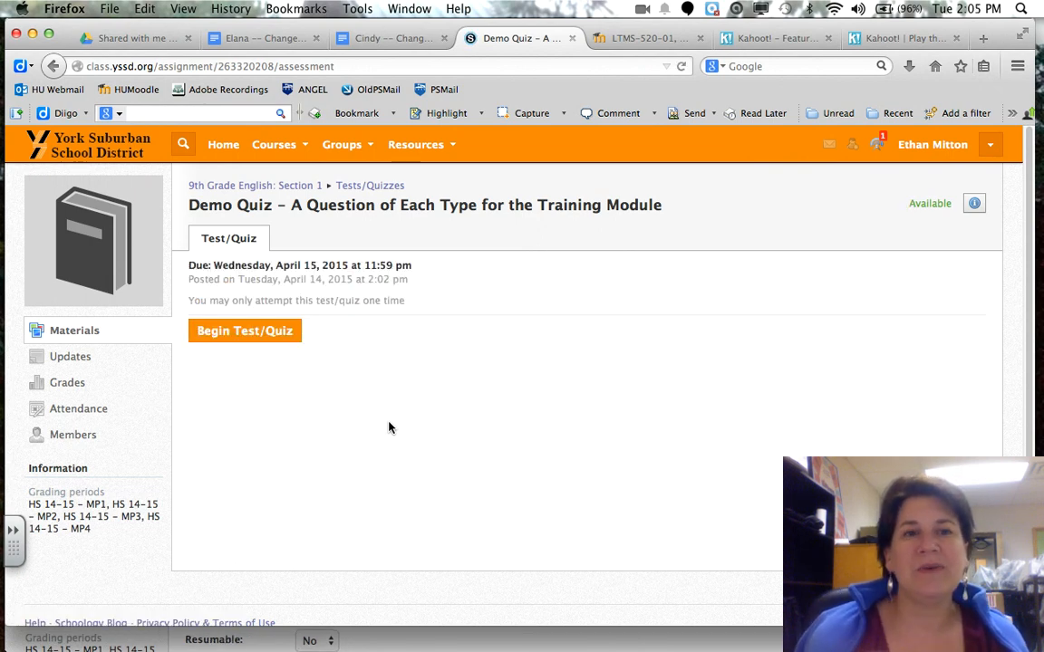
{"action": "left_click", "coordinate": [240, 332]}
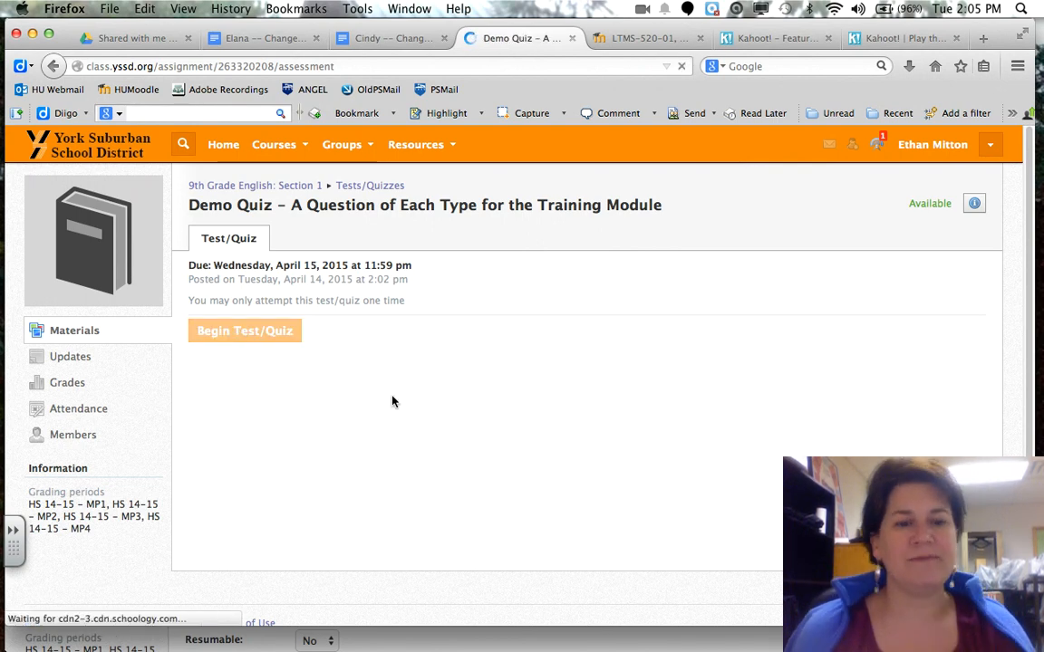
Answer Question 1 with "exponents" in Blank 1 and "add" in Blank 2.
{"action": "left_click", "coordinate": [350, 343]}
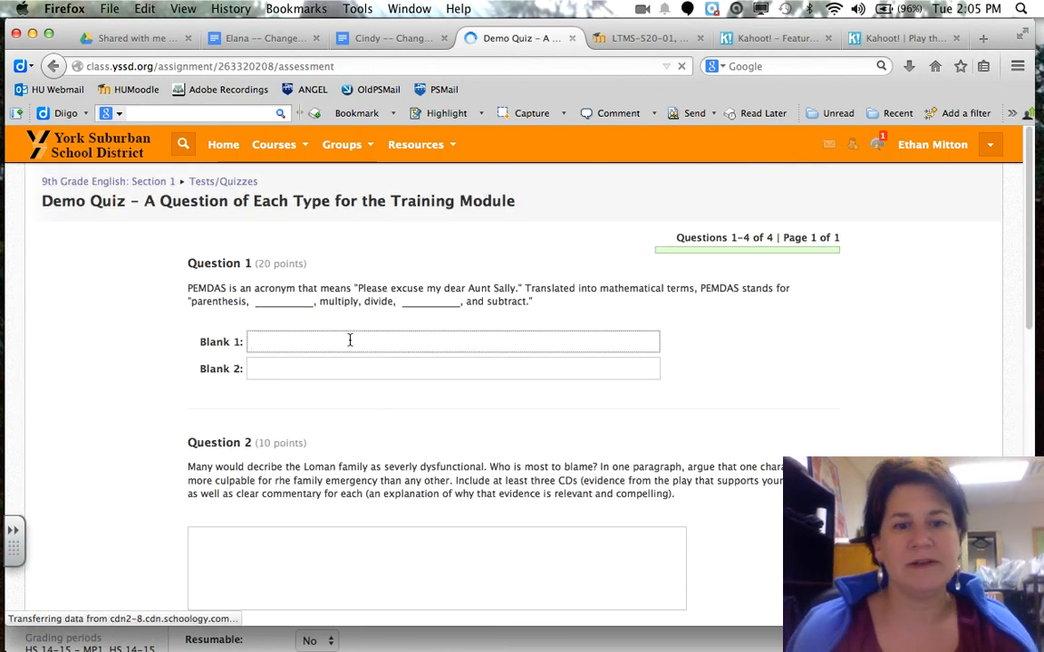
{"action": "type", "text": "exponents"}
{"action": "left_click", "coordinate": [346, 369]}
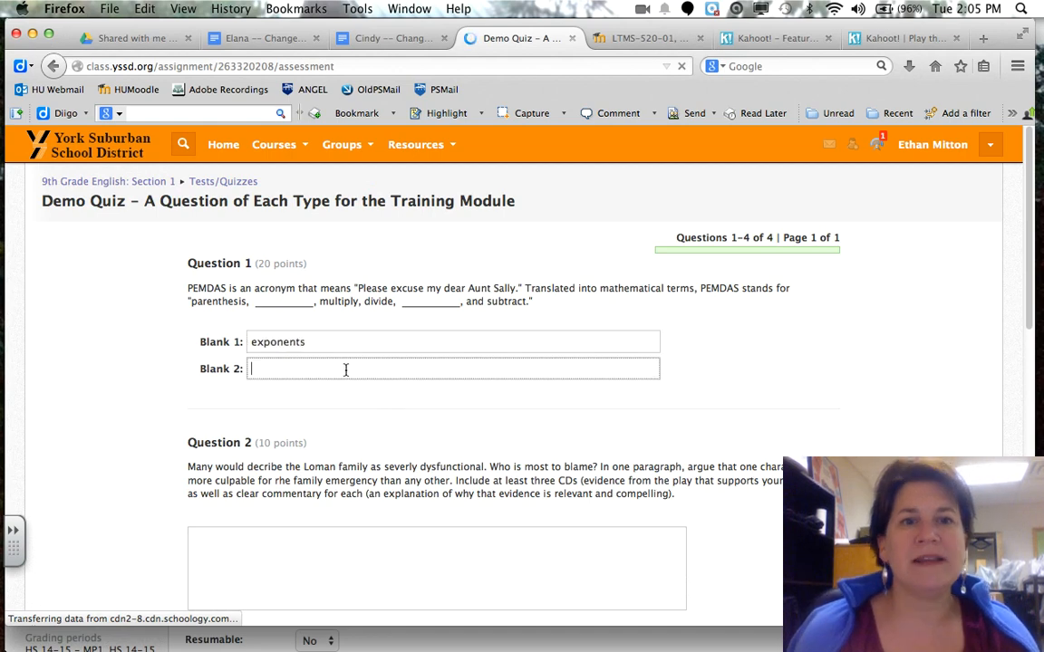
{"action": "type", "text": "add"}
Answer the Question 2 essay with "The Lomans are crazy.".
{"action": "scroll", "coordinate": [337, 403], "scroll_direction": "down", "scroll_amount": 3}
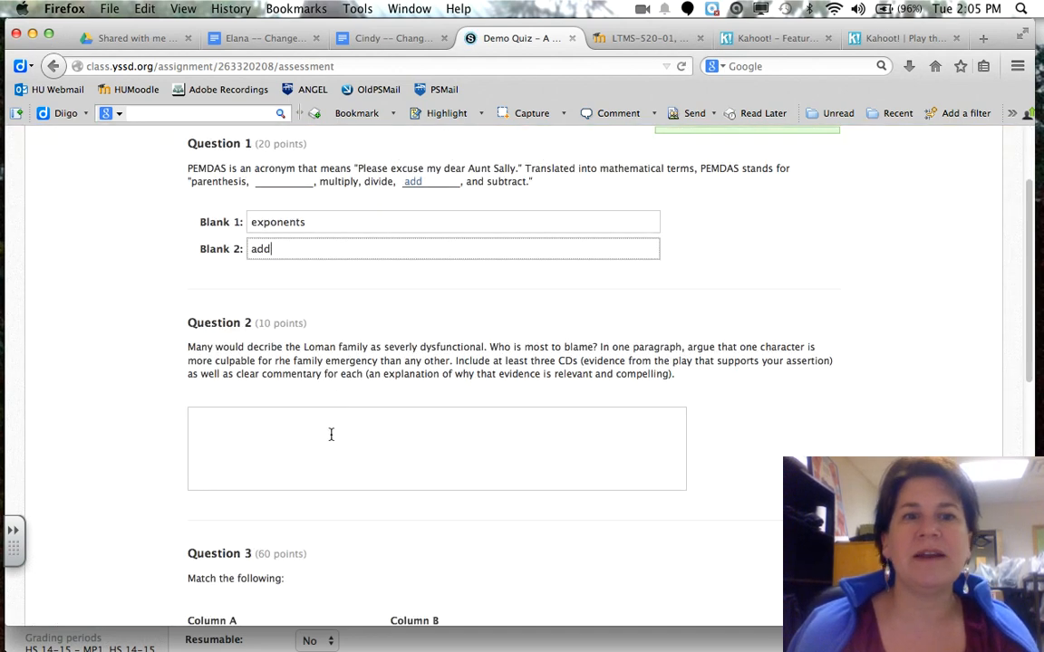
{"action": "left_click", "coordinate": [331, 434]}
{"action": "type", "text": "The a"}
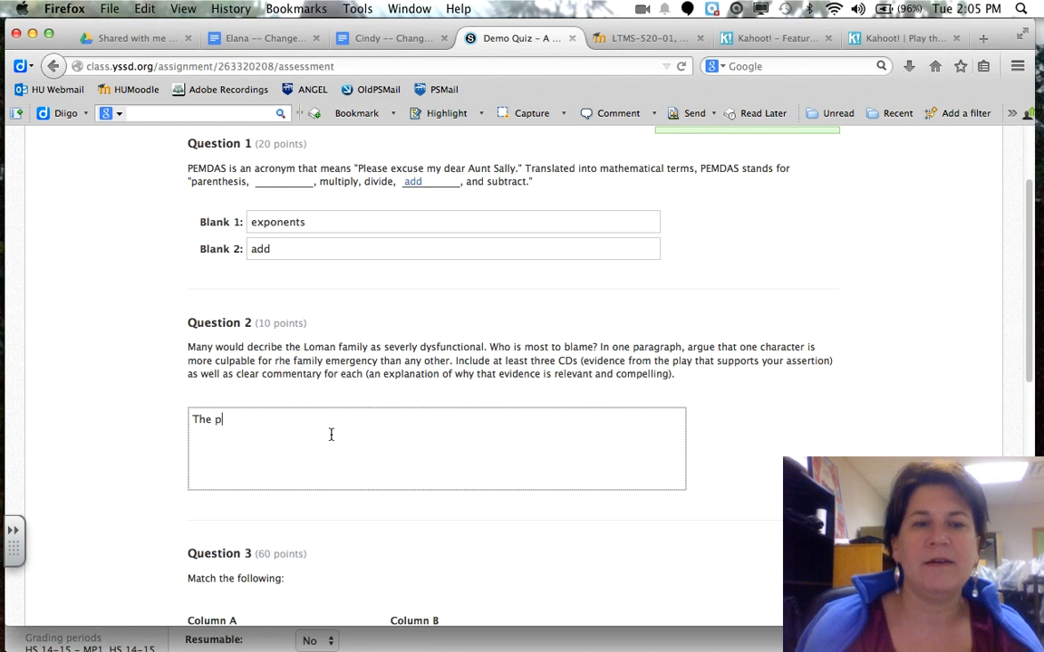
{"action": "key", "text": "BackSpace"}
{"action": "type", "text": "Lomans a"}
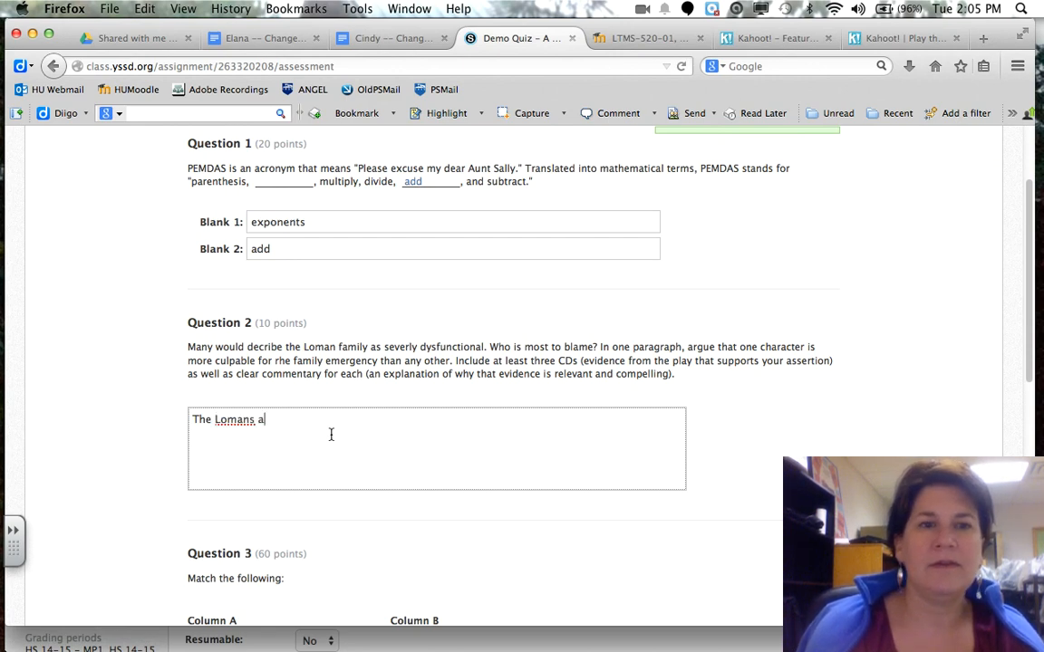
{"action": "type", "text": "re crazy"}
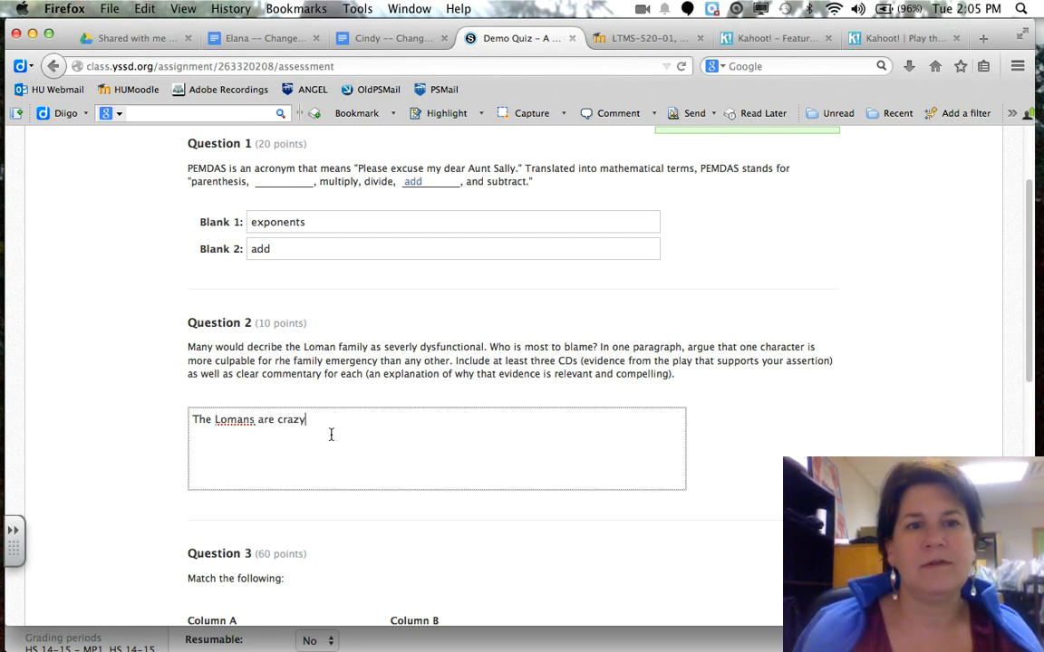
{"action": "type", "text": "."}
Fill in the Question 3 matches: Nerves b, Vessels e, Bones d, Cartilage d, Blood e and Spinal Column b.
{"action": "scroll", "coordinate": [331, 435], "scroll_direction": "down", "scroll_amount": 5}
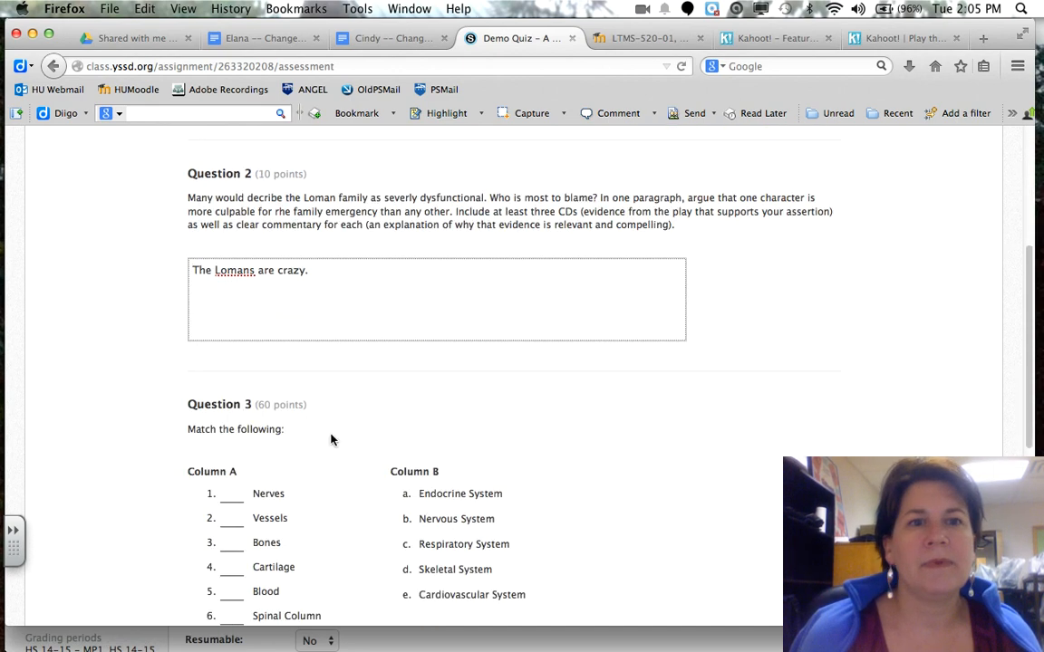
{"action": "left_click", "coordinate": [232, 350]}
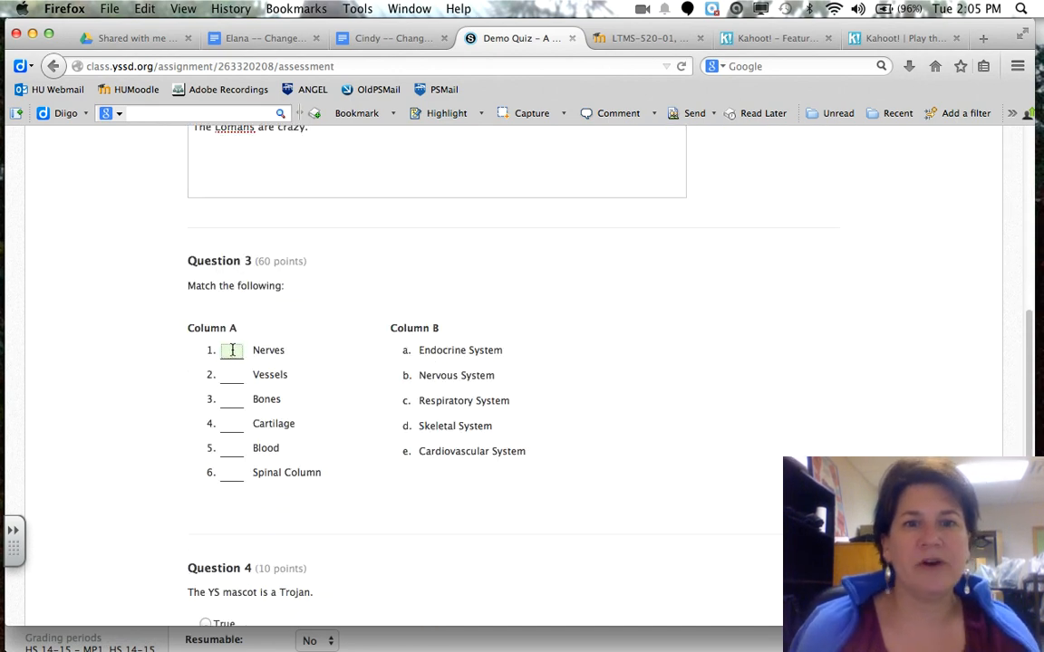
{"action": "type", "text": "b"}
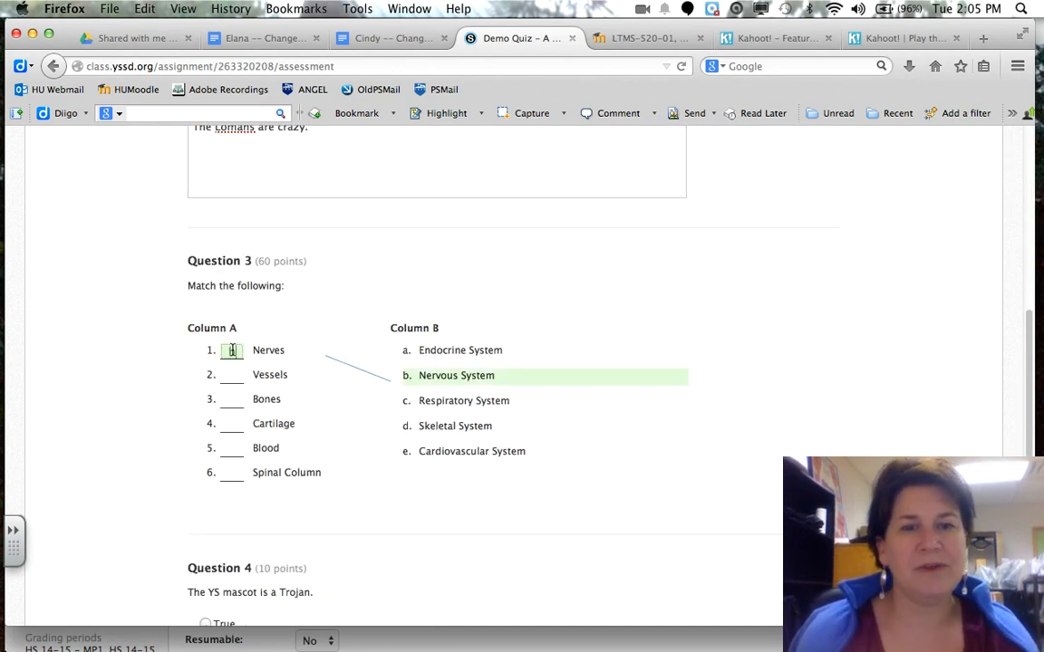
{"action": "key", "text": "Tab"}
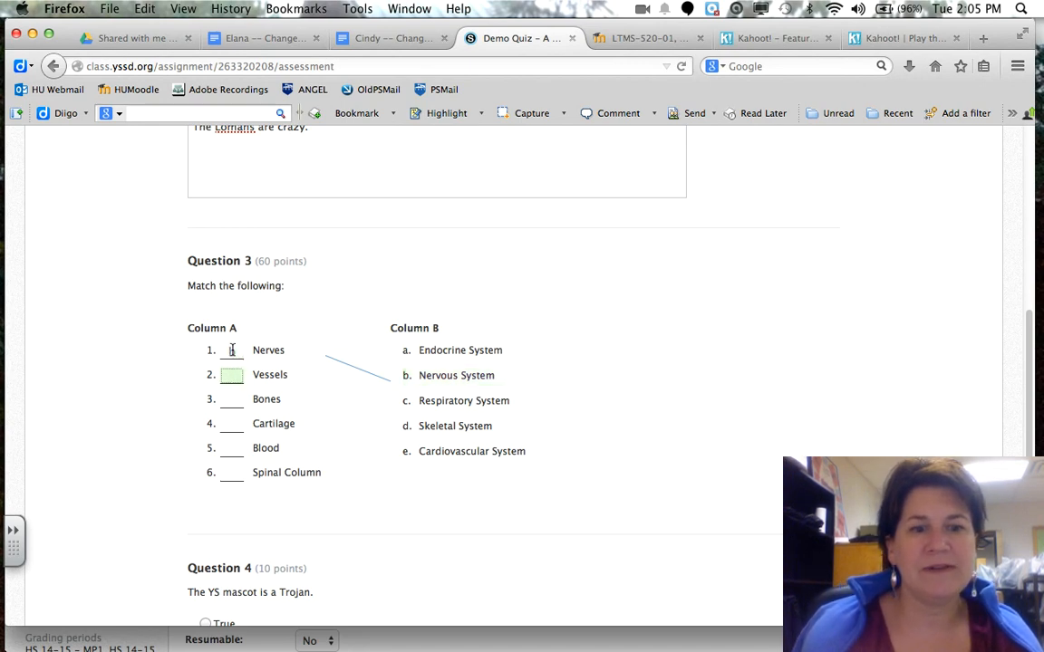
{"action": "type", "text": "e"}
{"action": "key", "text": "Tab"}
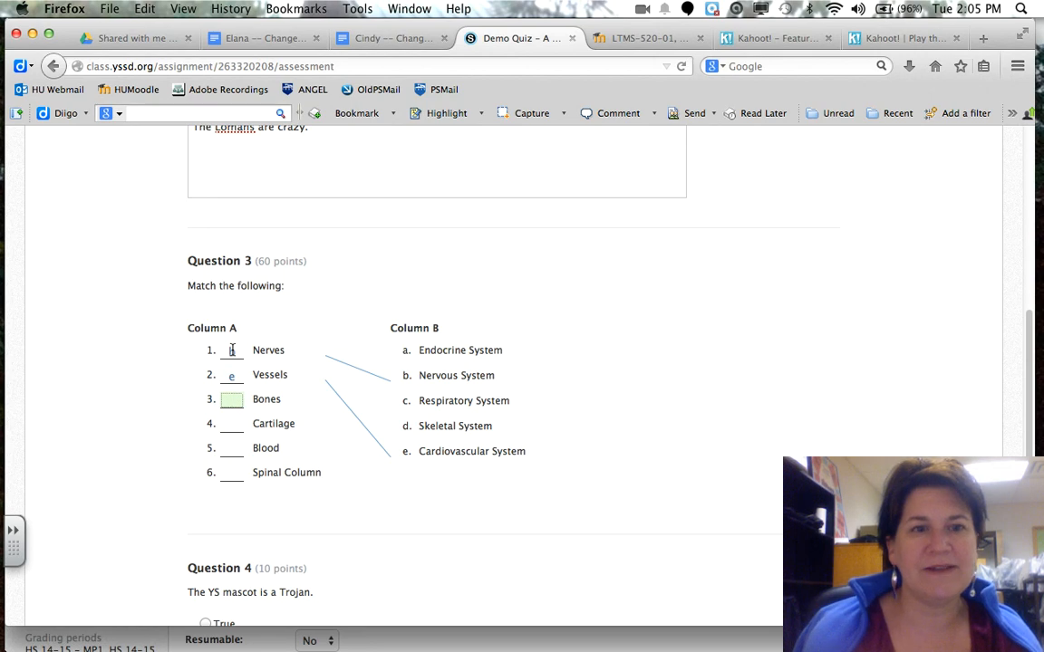
{"action": "type", "text": "d"}
{"action": "key", "text": "Tab"}
{"action": "type", "text": "d"}
{"action": "key", "text": "Tab"}
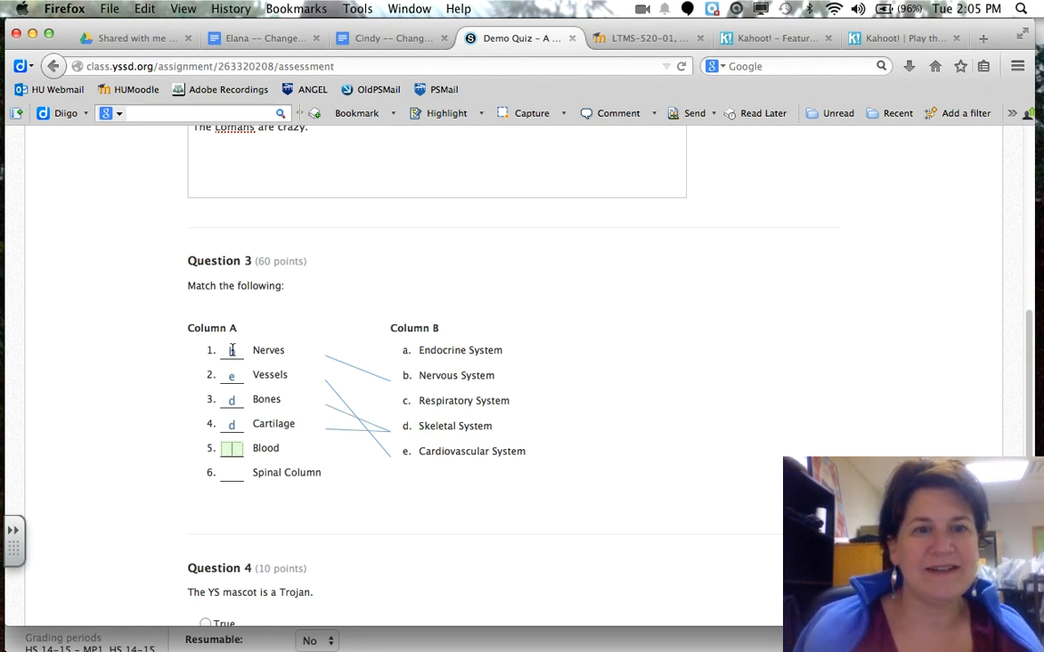
{"action": "type", "text": "e"}
{"action": "key", "text": "Tab"}
{"action": "type", "text": "b"}
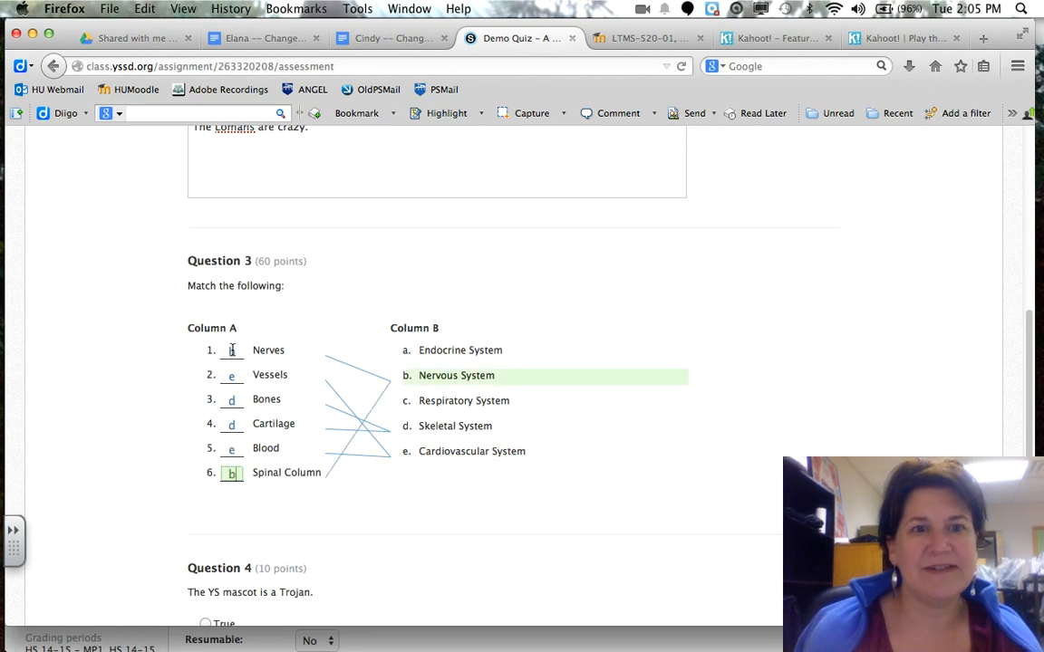
Answer True to Question 4 and submit the quiz, confirming the submission.
{"action": "scroll", "coordinate": [232, 349], "scroll_direction": "down", "scroll_amount": 4}
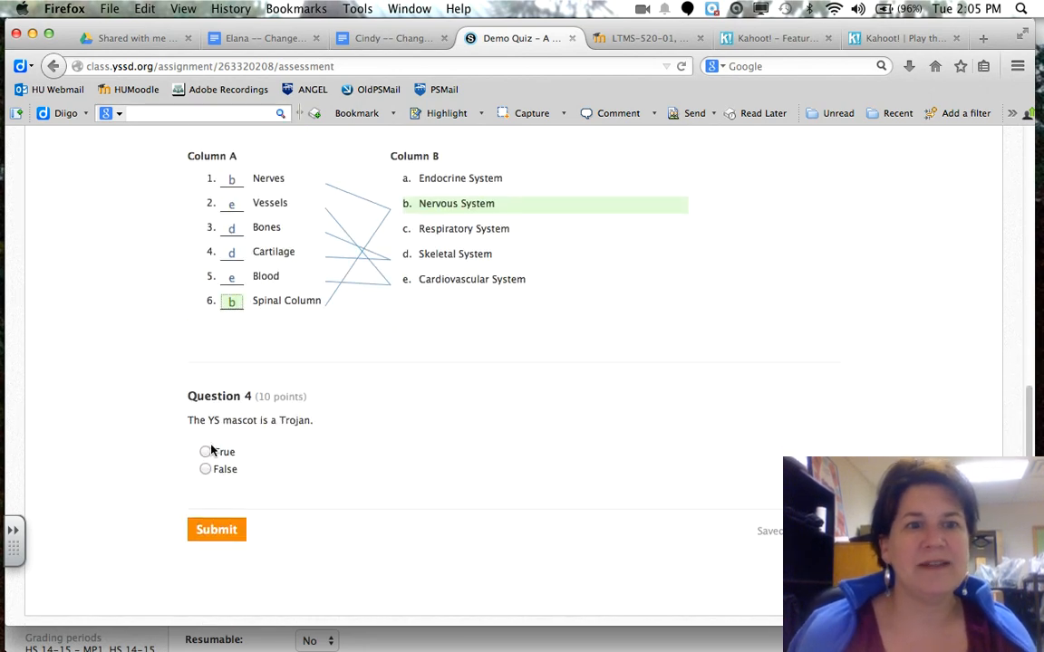
{"action": "left_click", "coordinate": [207, 452]}
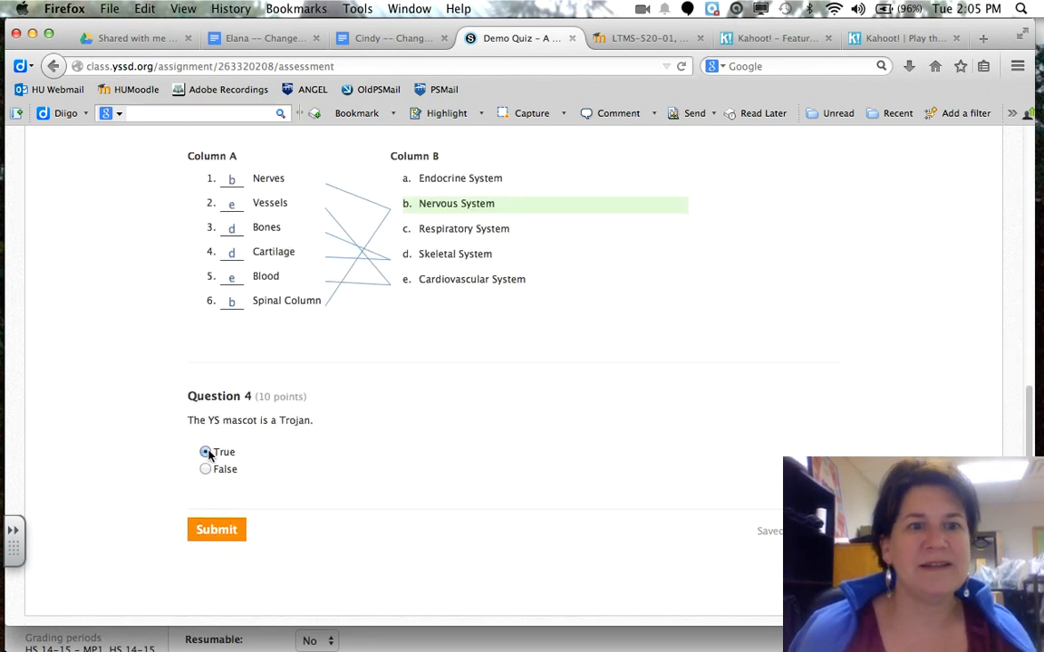
{"action": "left_click", "coordinate": [214, 531]}
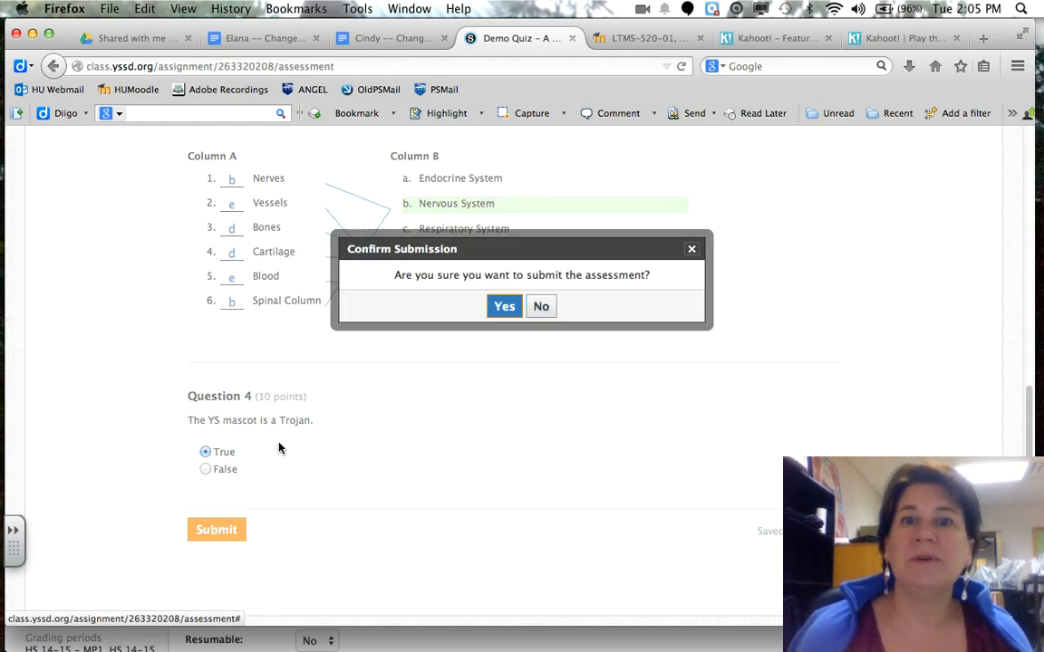
{"action": "left_click", "coordinate": [489, 309]}
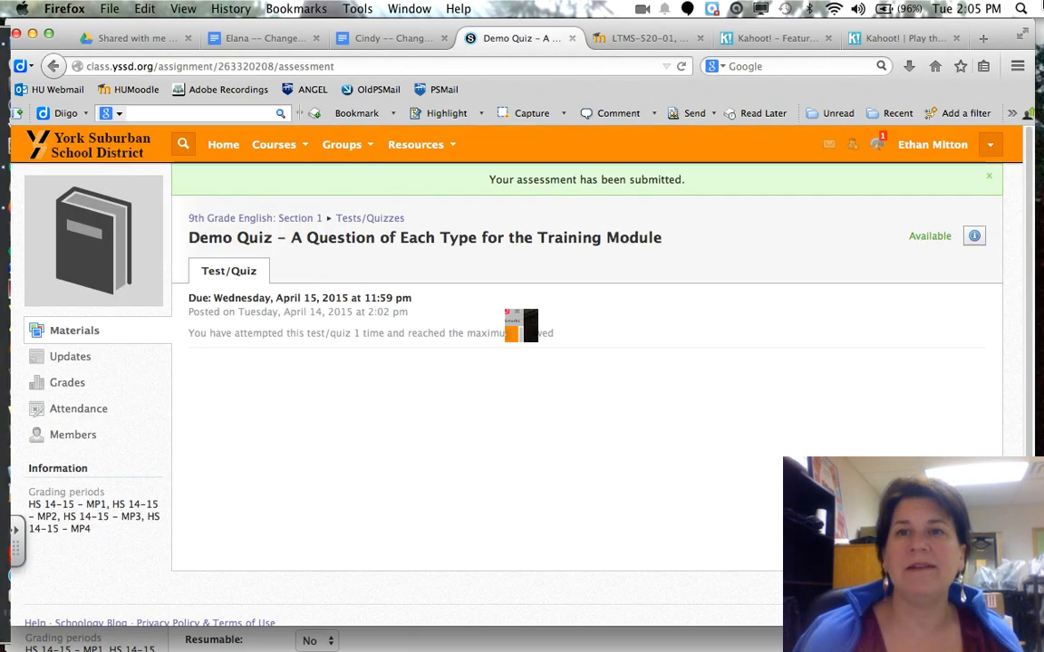
In the teacher account's Chrome window, return to the 9th Grade English: Section 1 materials and check the recent notifications.
{"action": "key", "text": "ctrl+Up"}
{"action": "left_click", "coordinate": [382, 497]}
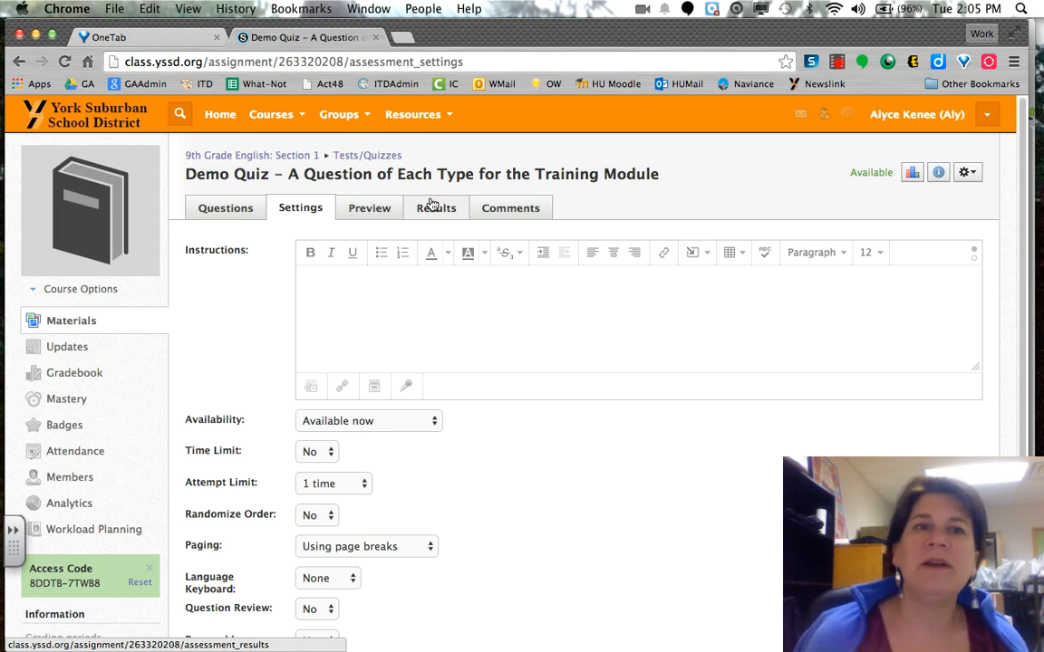
{"action": "left_click", "coordinate": [276, 159]}
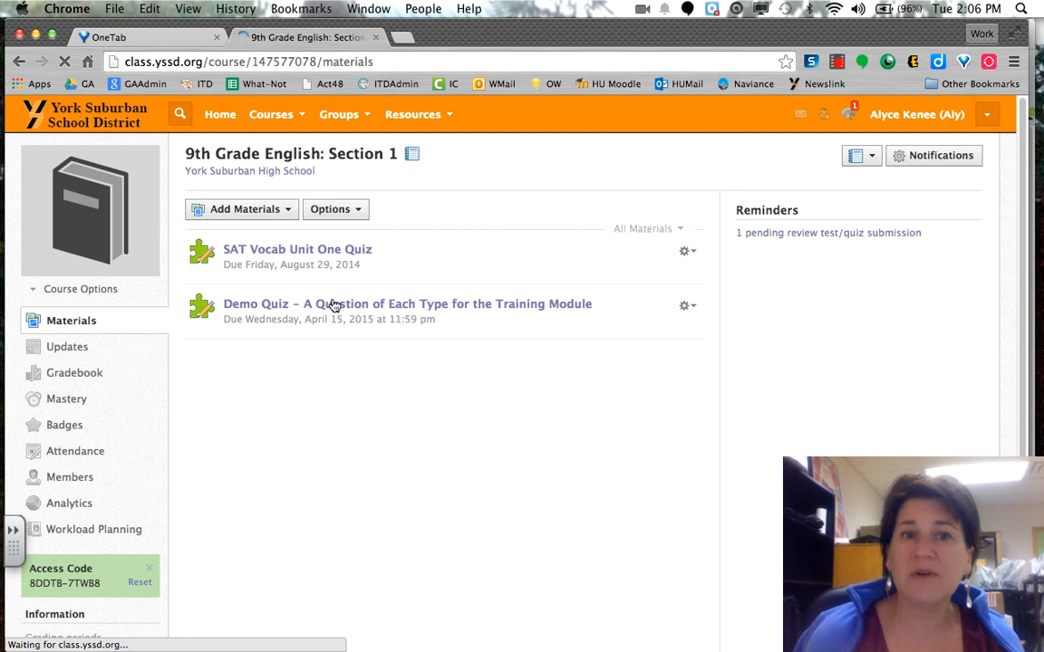
{"action": "left_click", "coordinate": [848, 116]}
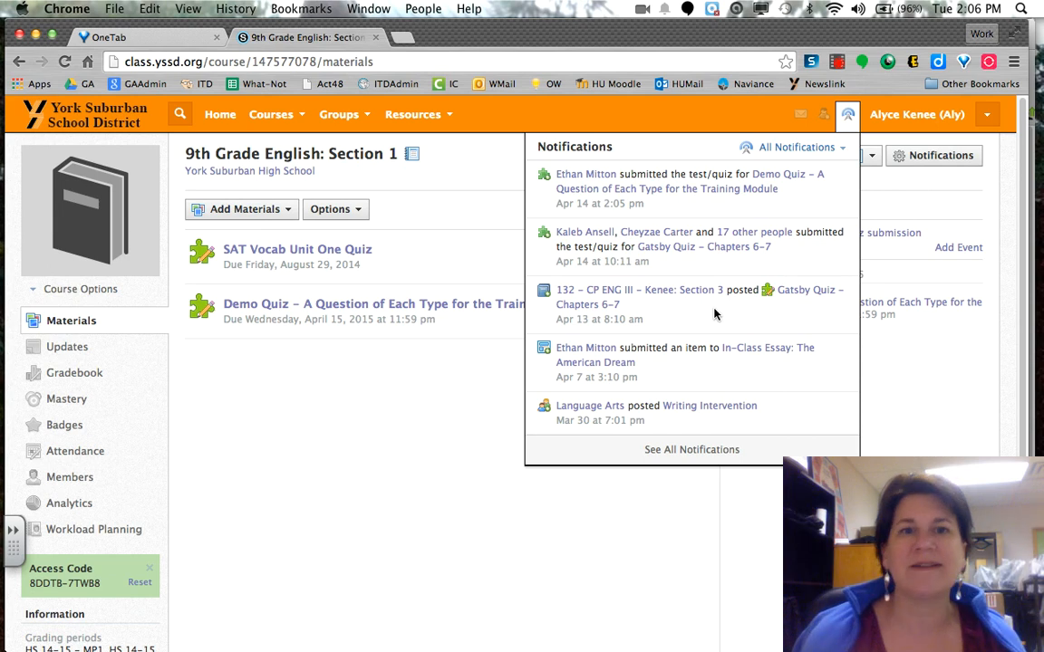
{"action": "left_click", "coordinate": [405, 319]}
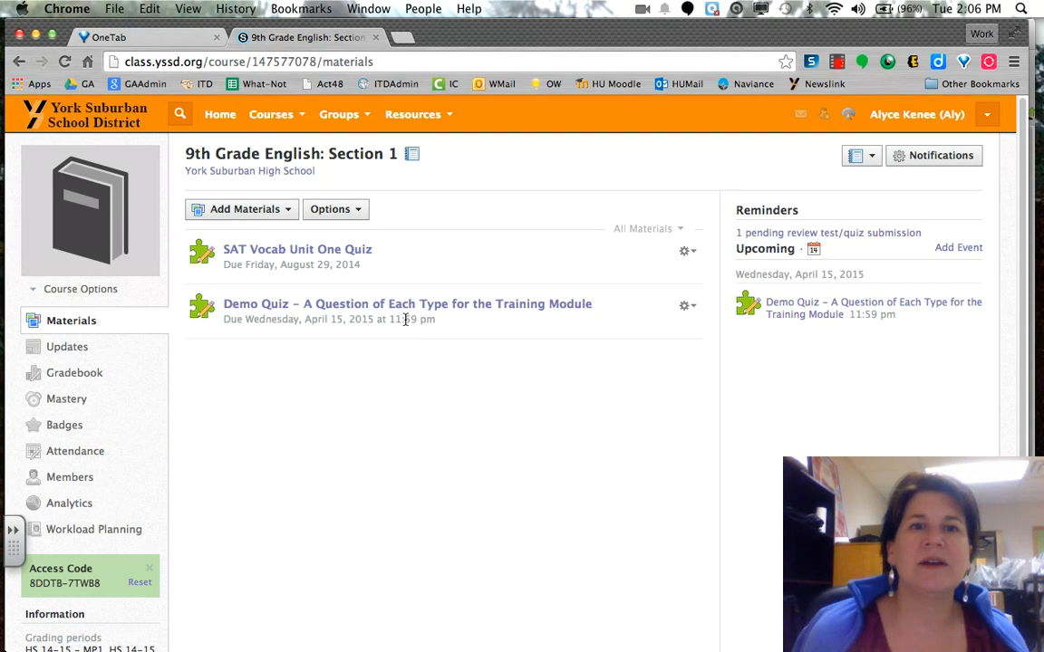
Open the Demo Quiz's results by student and view the student's attempts.
{"action": "left_click", "coordinate": [396, 304]}
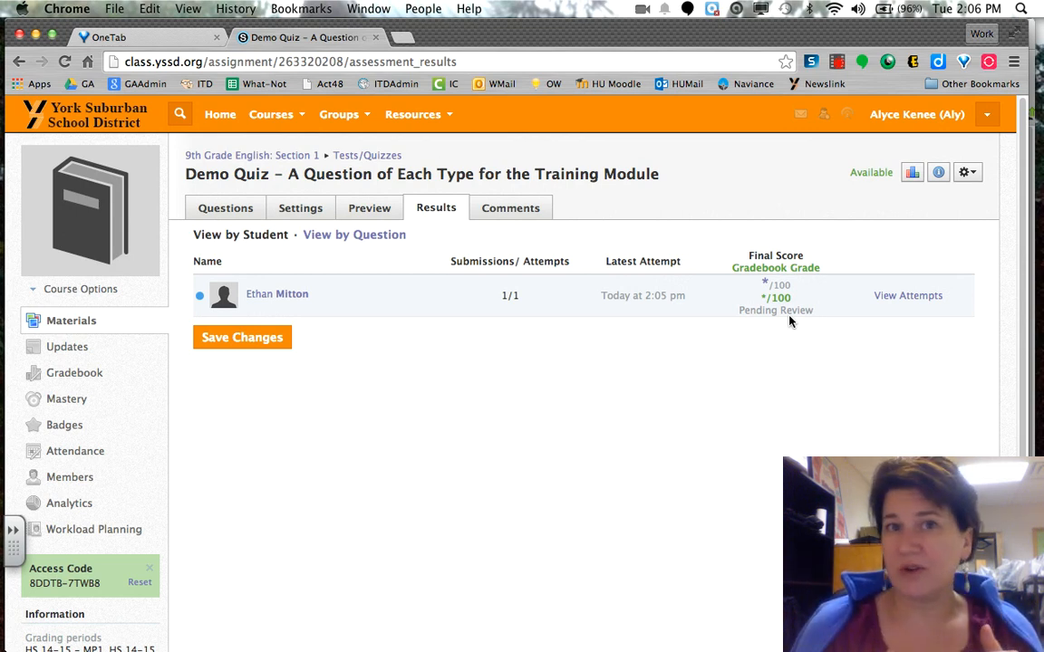
{"action": "left_click", "coordinate": [907, 296]}
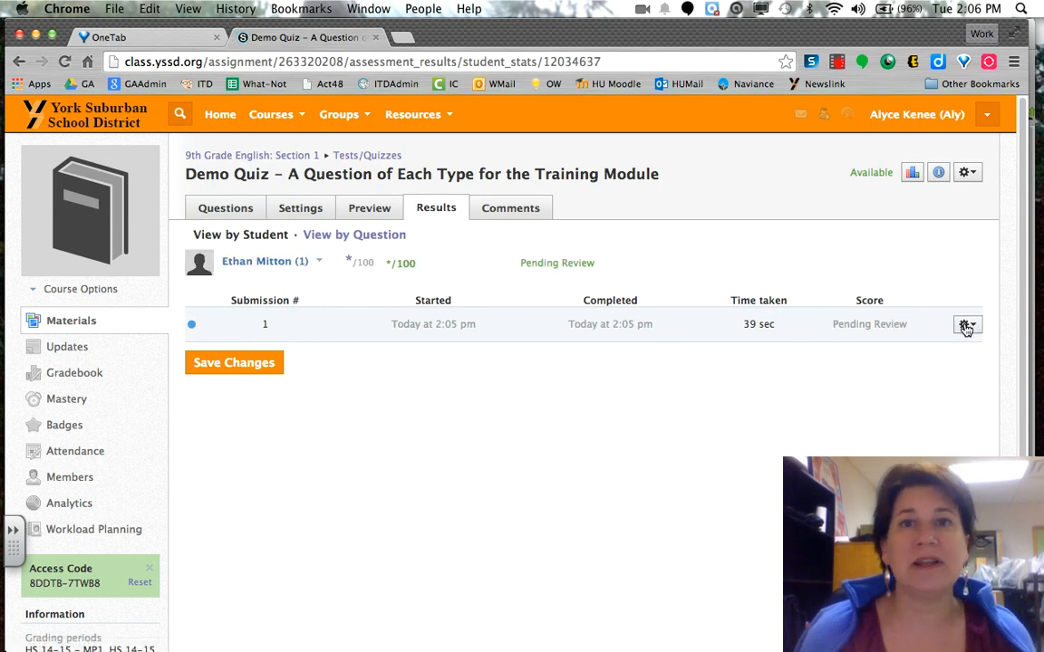
Open the student's Submission 1 for viewing and editing, and review the scored answers.
{"action": "left_click", "coordinate": [966, 328]}
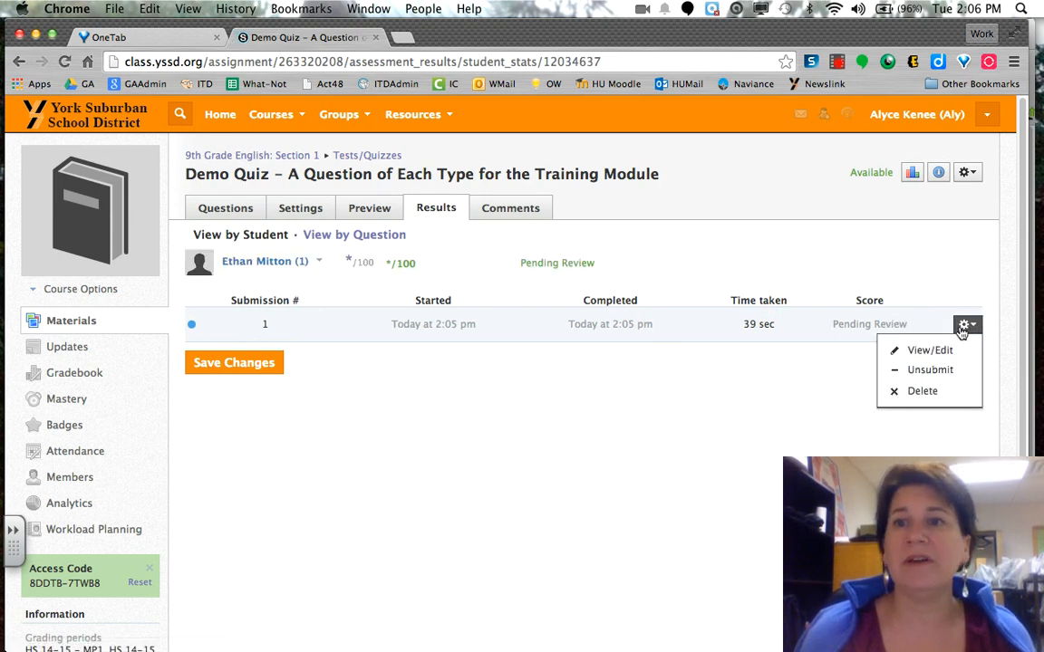
{"action": "left_click", "coordinate": [921, 351]}
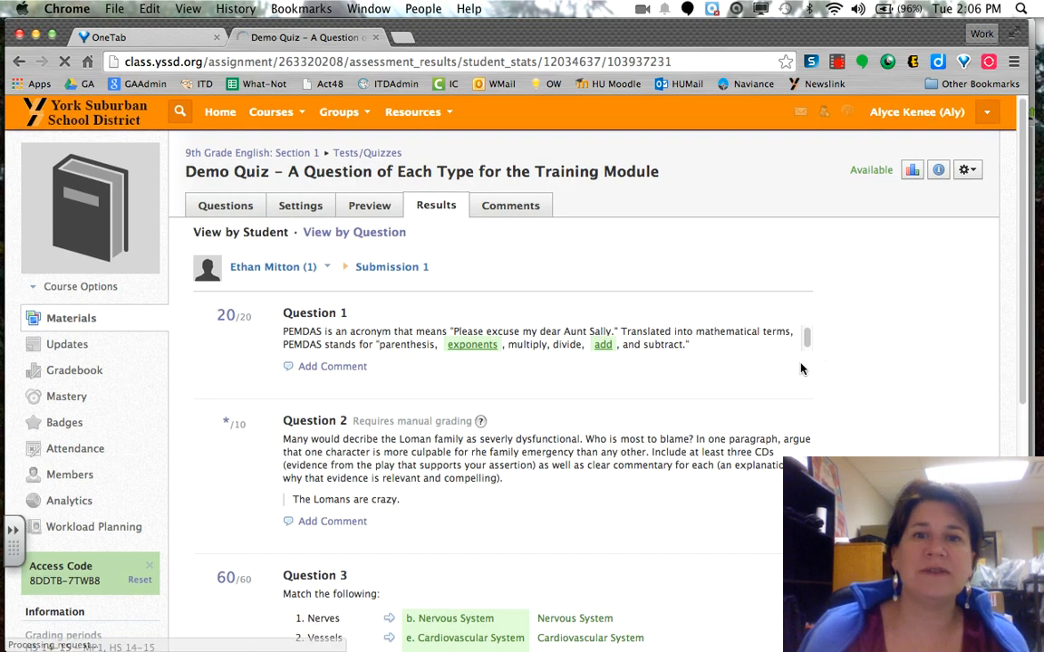
{"action": "scroll", "coordinate": [707, 373], "scroll_direction": "down", "scroll_amount": 5}
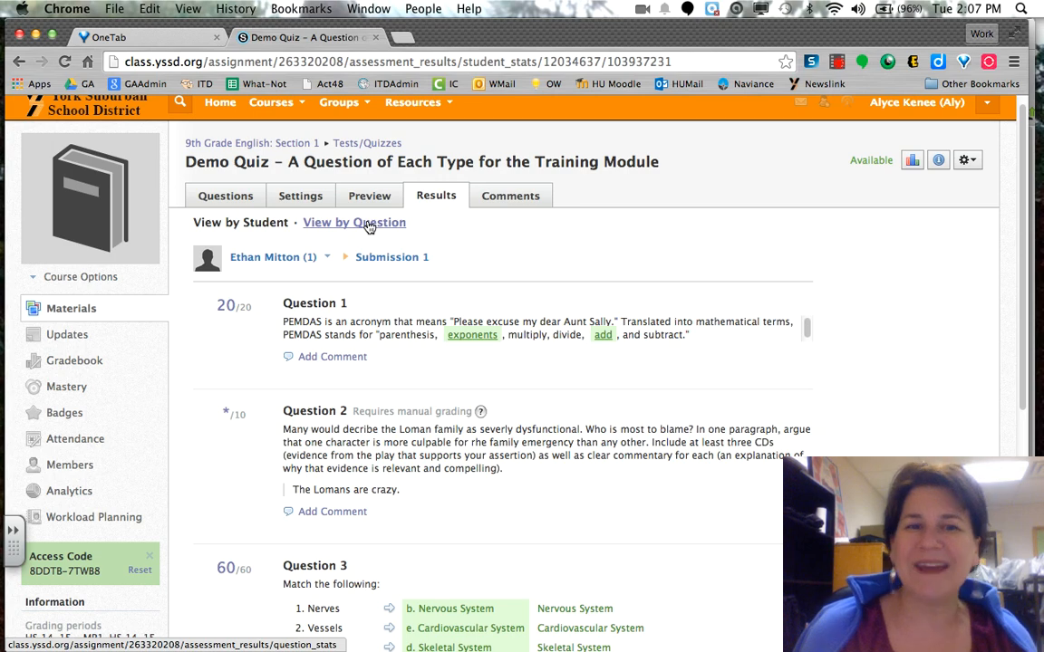
Score the Question 2 essay 2 out of 10, save the changes, and open the course gradebook.
{"action": "scroll", "coordinate": [336, 236], "scroll_direction": "down", "scroll_amount": 3}
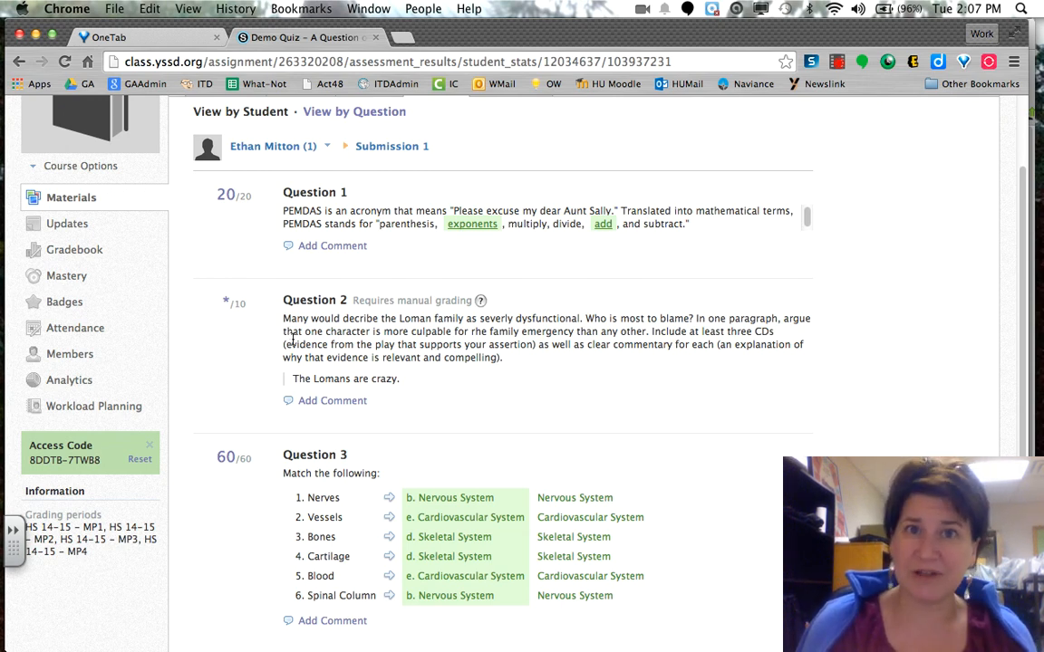
{"action": "left_click", "coordinate": [226, 301]}
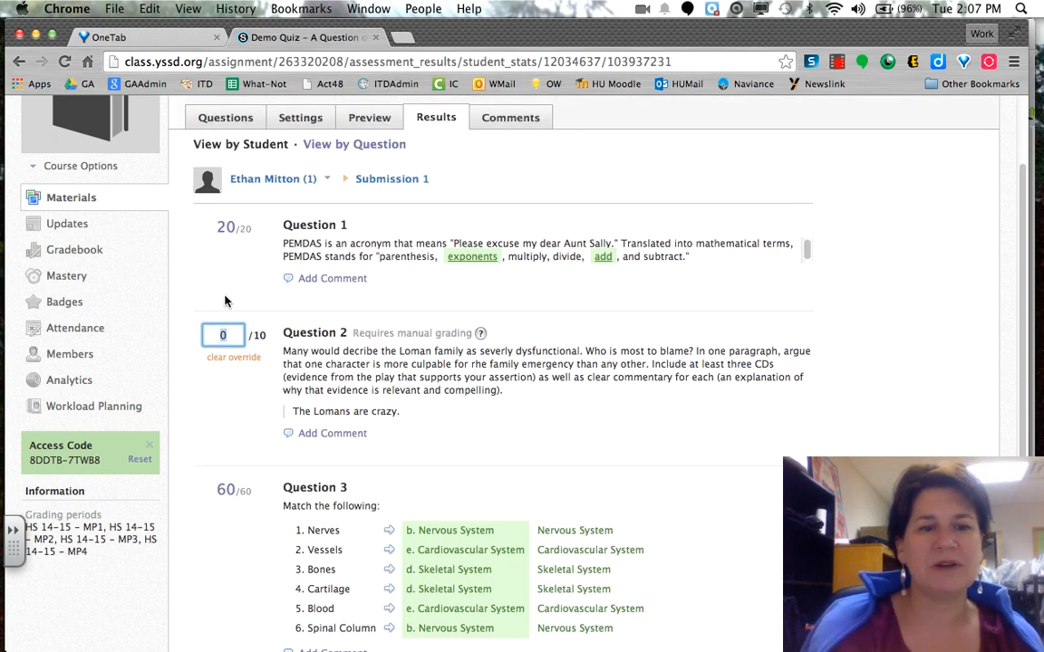
{"action": "type", "text": "2"}
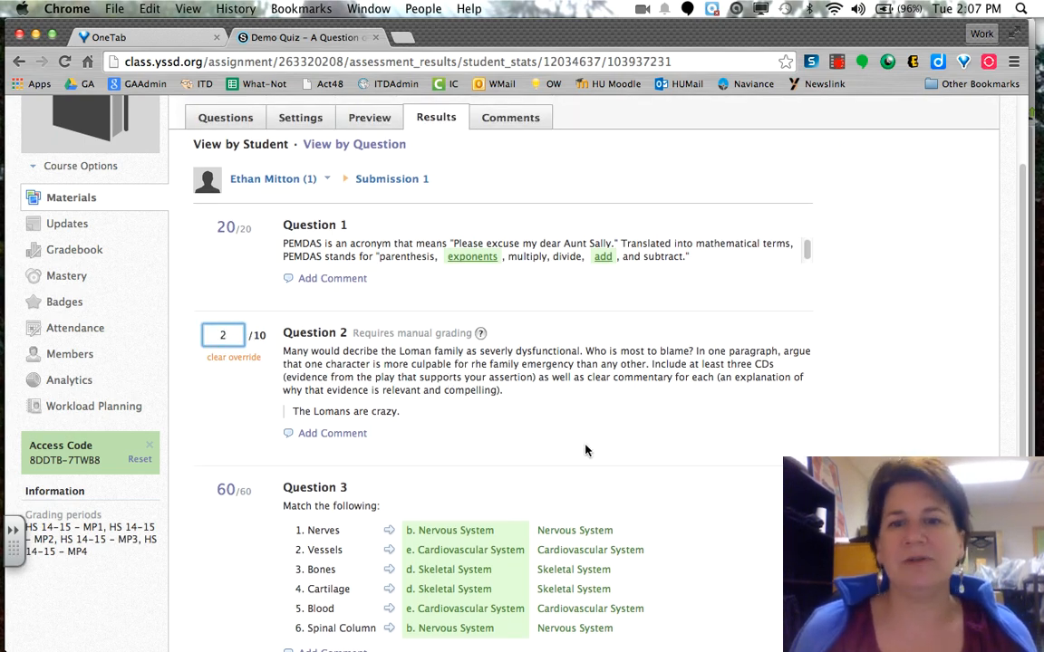
{"action": "scroll", "coordinate": [584, 450], "scroll_direction": "down", "scroll_amount": 5}
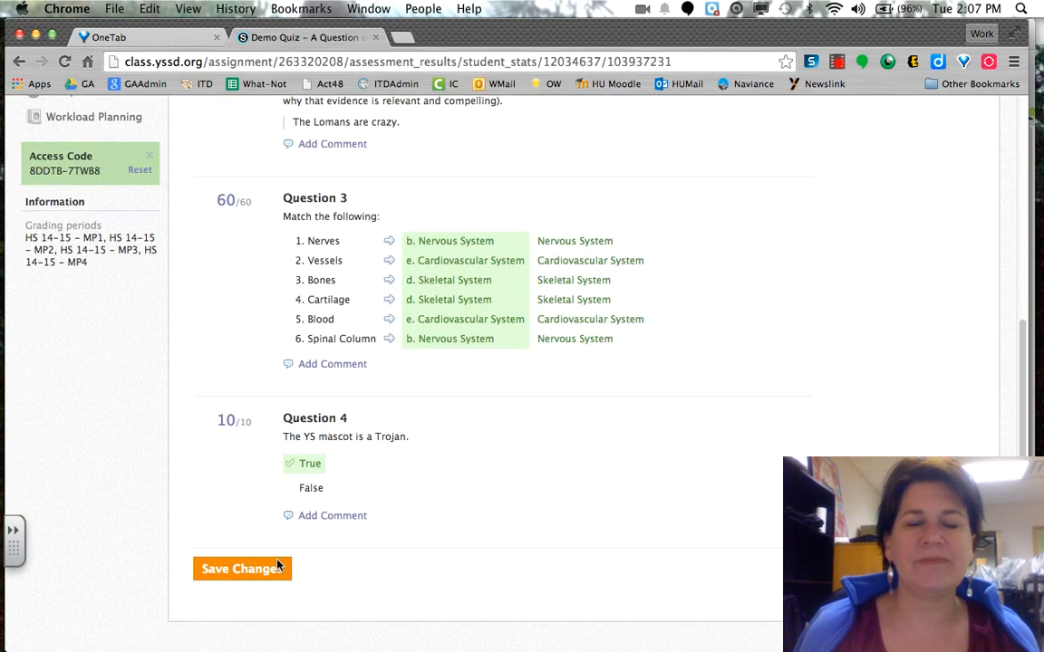
{"action": "left_click", "coordinate": [265, 568]}
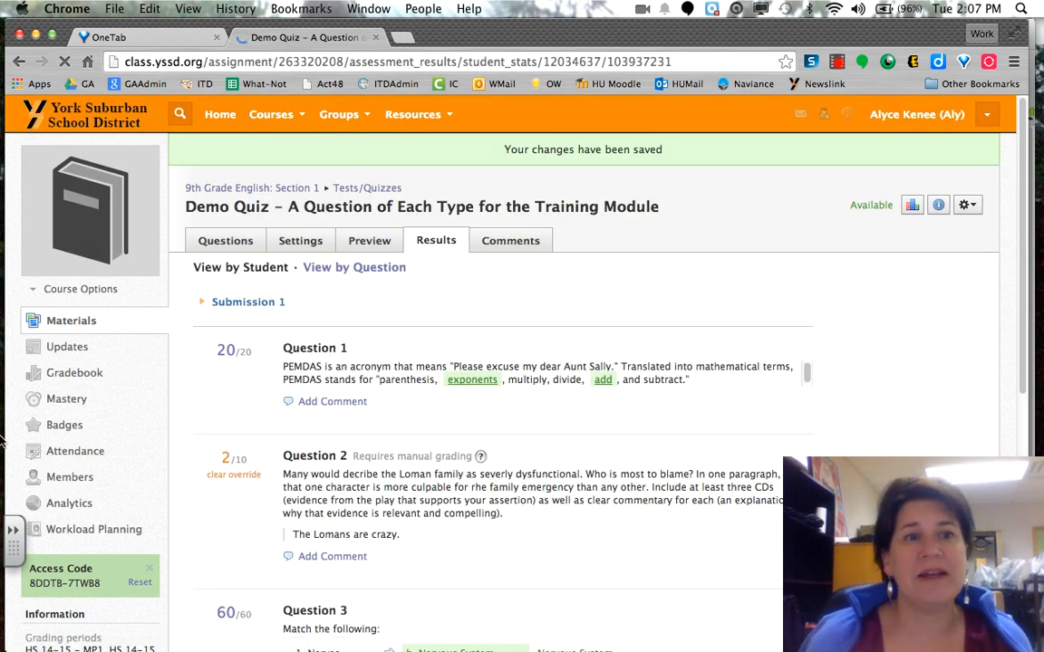
{"action": "left_click", "coordinate": [74, 373]}
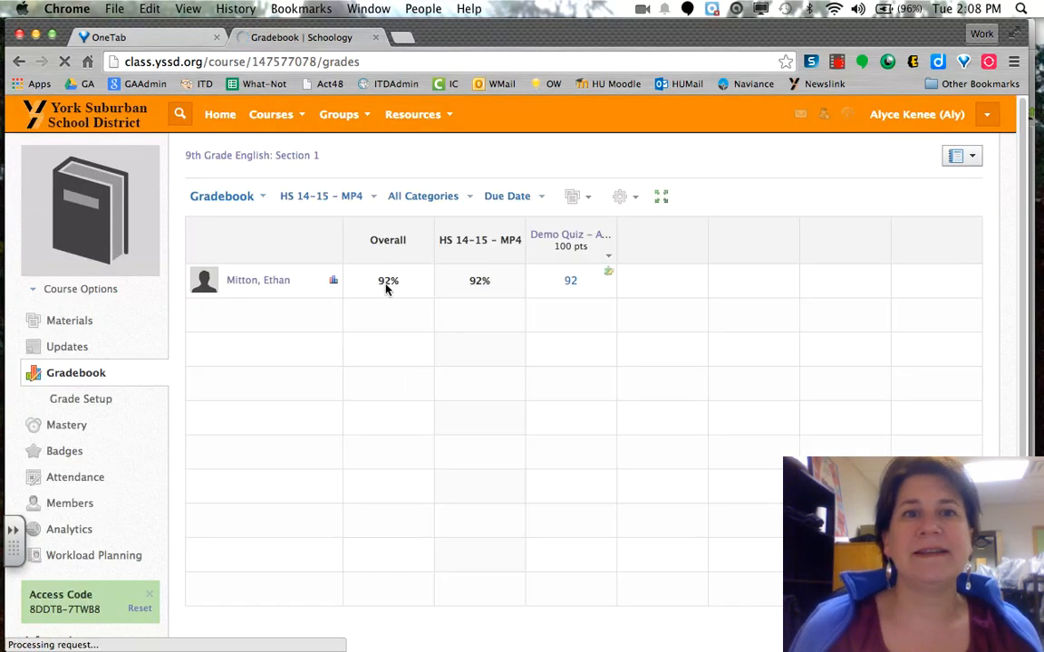
Switch to the student account's Firefox window and check the recent notifications for the posted quiz grade.
{"action": "key", "text": "ctrl+Up"}
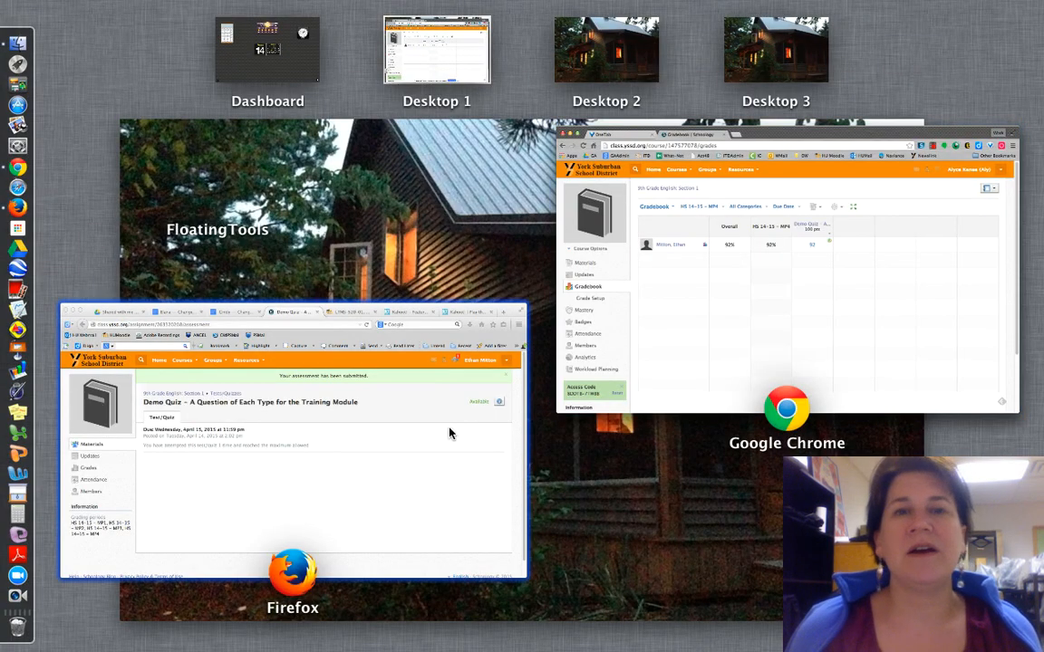
{"action": "left_click", "coordinate": [423, 455]}
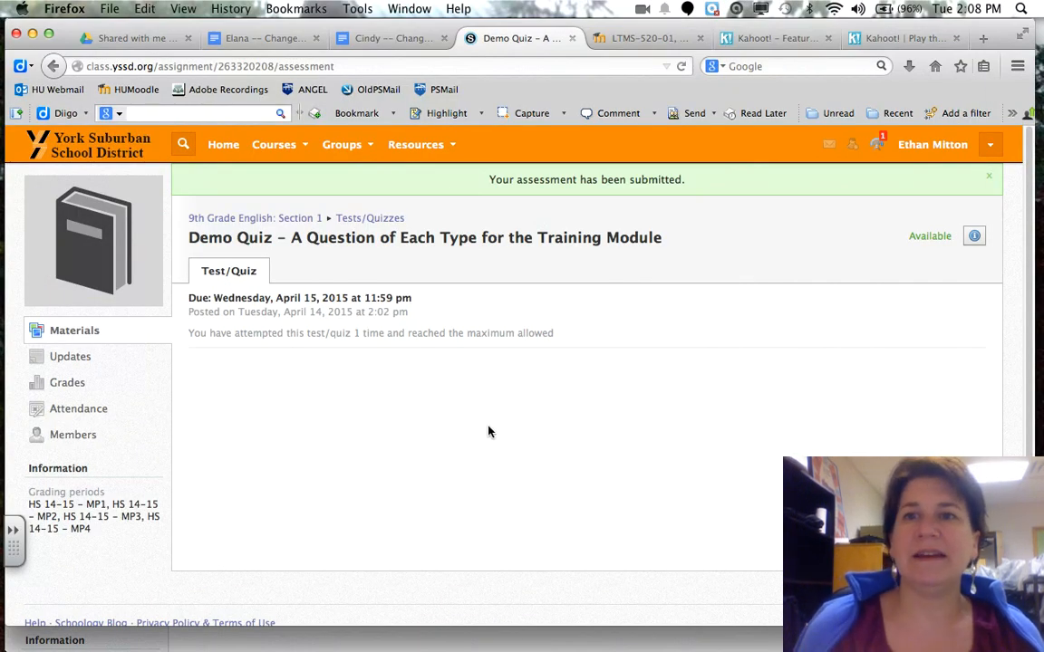
{"action": "left_click", "coordinate": [876, 147]}
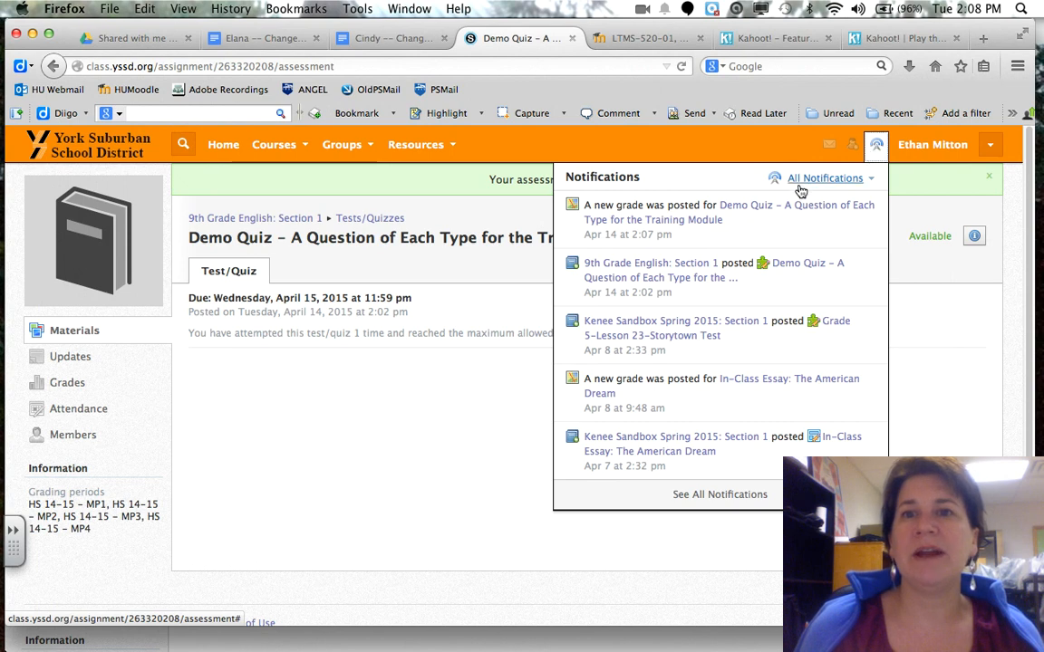
{"action": "left_click", "coordinate": [876, 145]}
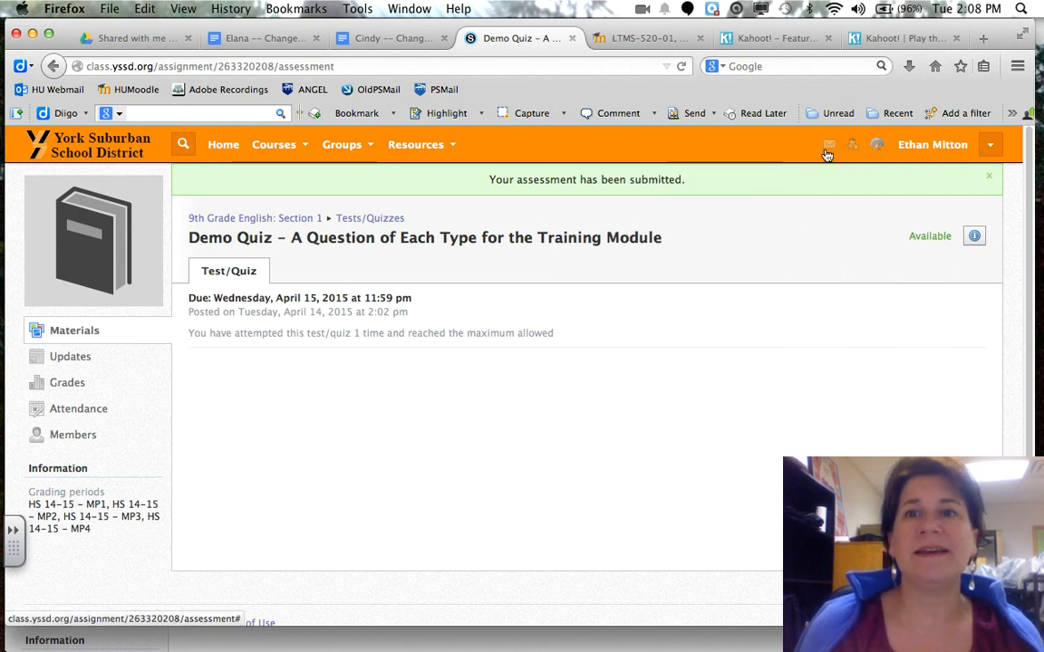
Review the student's Demo Quiz and course grades under HS 14-15 - MP4, and return to the teacher's gradebook in Chrome.
{"action": "left_click", "coordinate": [68, 382]}
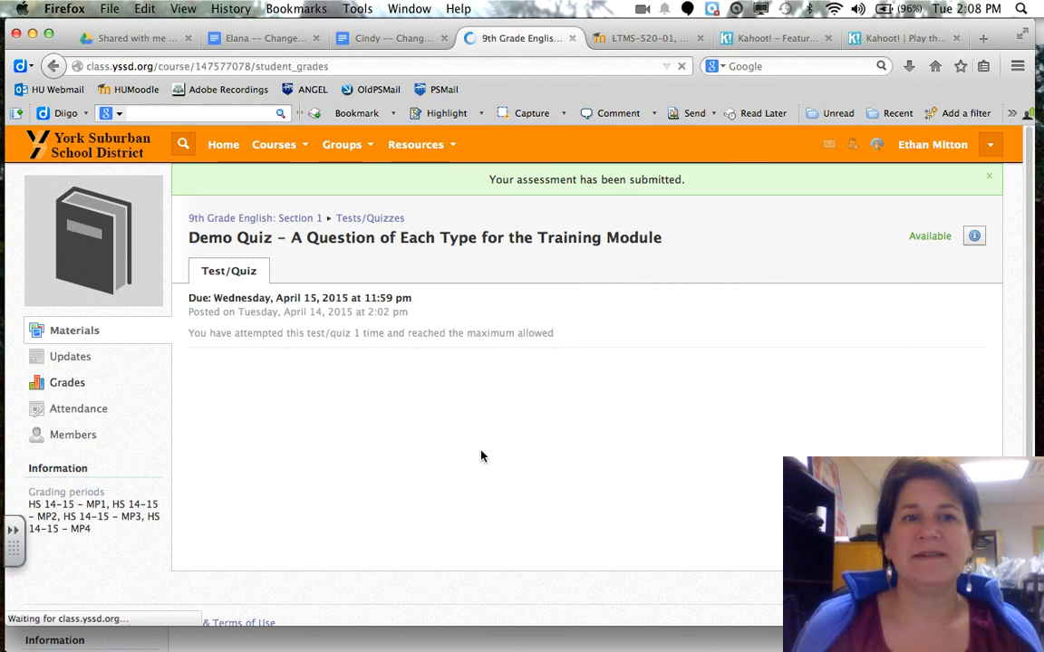
{"action": "scroll", "coordinate": [480, 455], "scroll_direction": "down", "scroll_amount": 10}
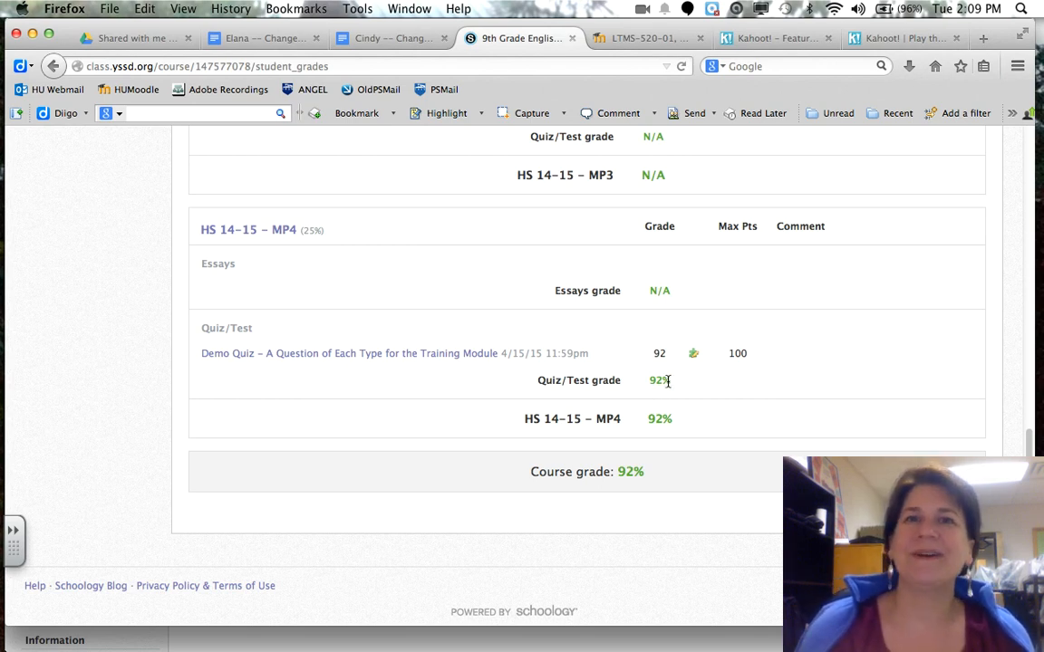
{"action": "key", "text": "ctrl+Up"}
{"action": "left_click", "coordinate": [429, 461]}
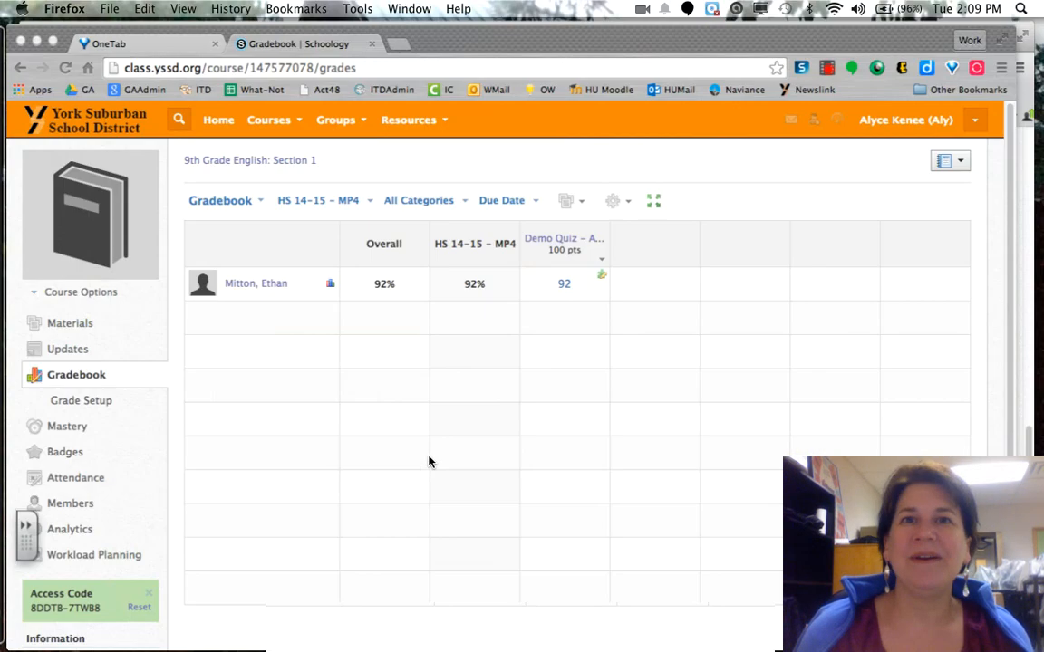